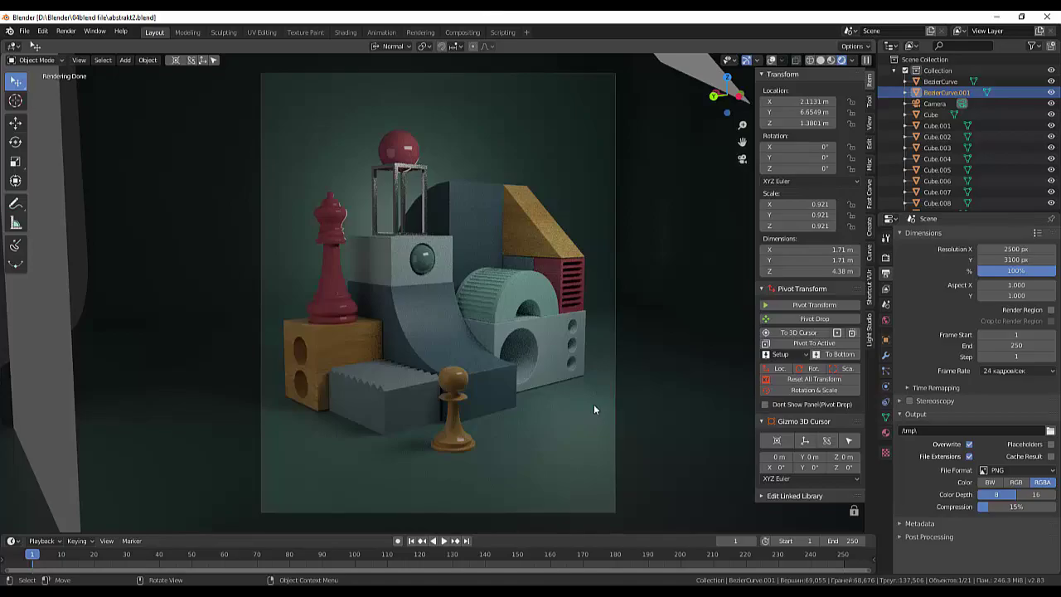
Step: Delete the BezierCurve.001 curve from the chess-and-block scene
key("Delete")
Step: Switch the render engine from Cycles to Eevee in the Render properties
middle_click_drag(731, 360, 669, 362)
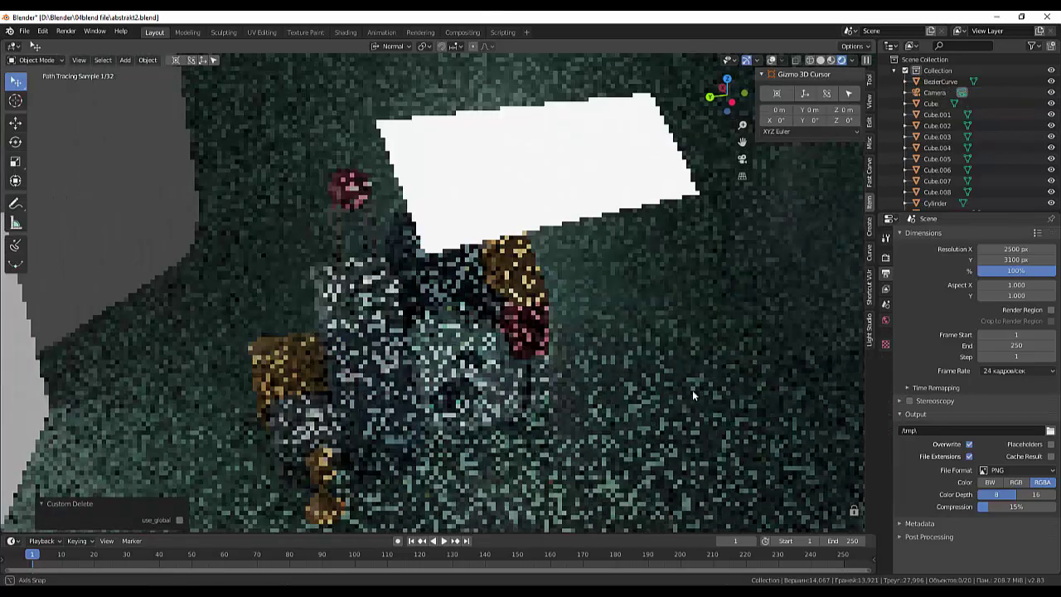
scroll(669, 359, "down", 4)
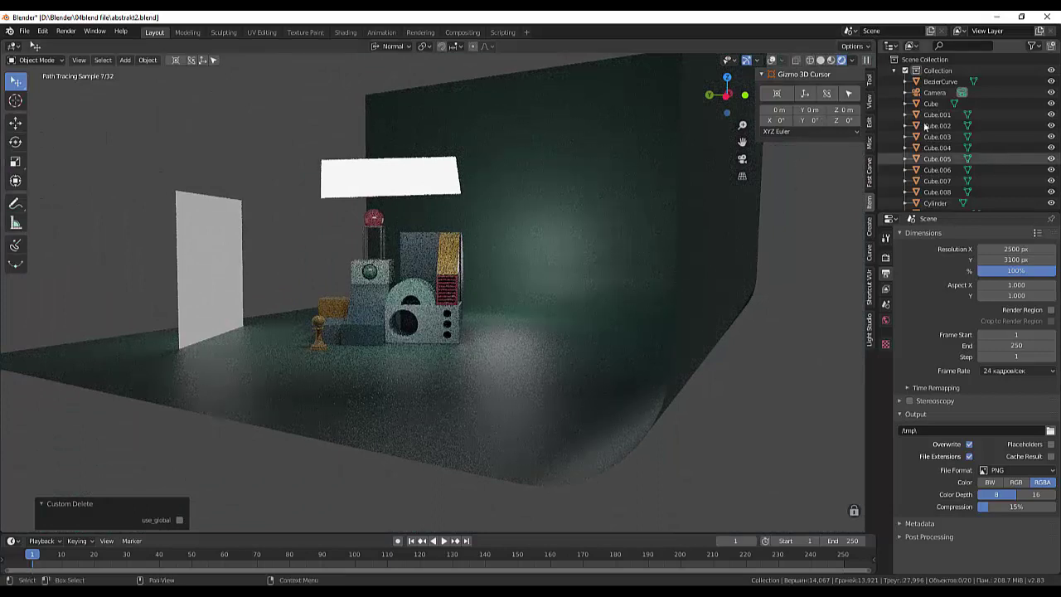
left_click(886, 238)
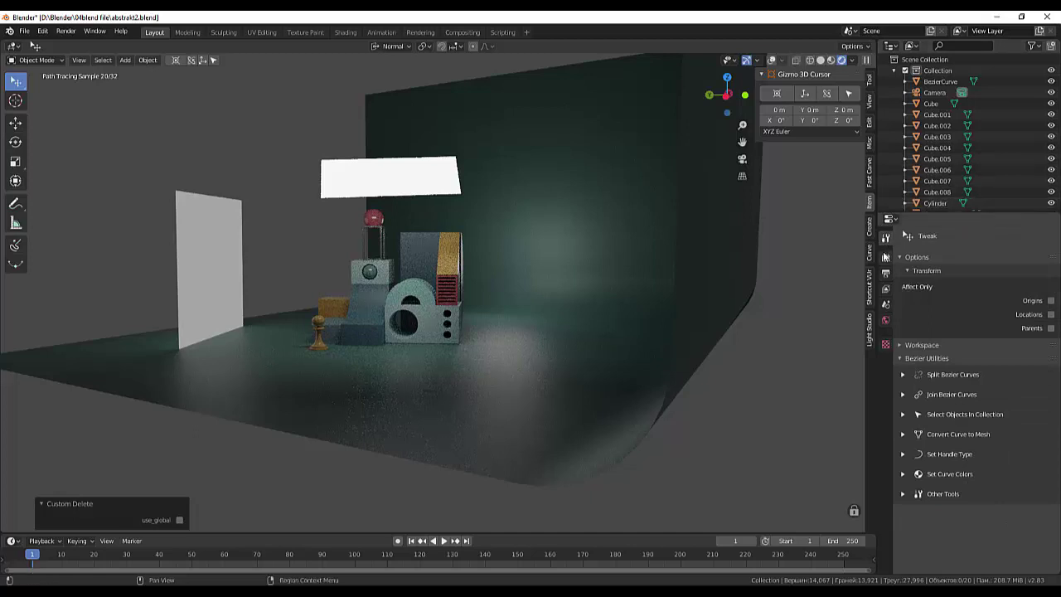
left_click(884, 258)
left_click(1002, 238)
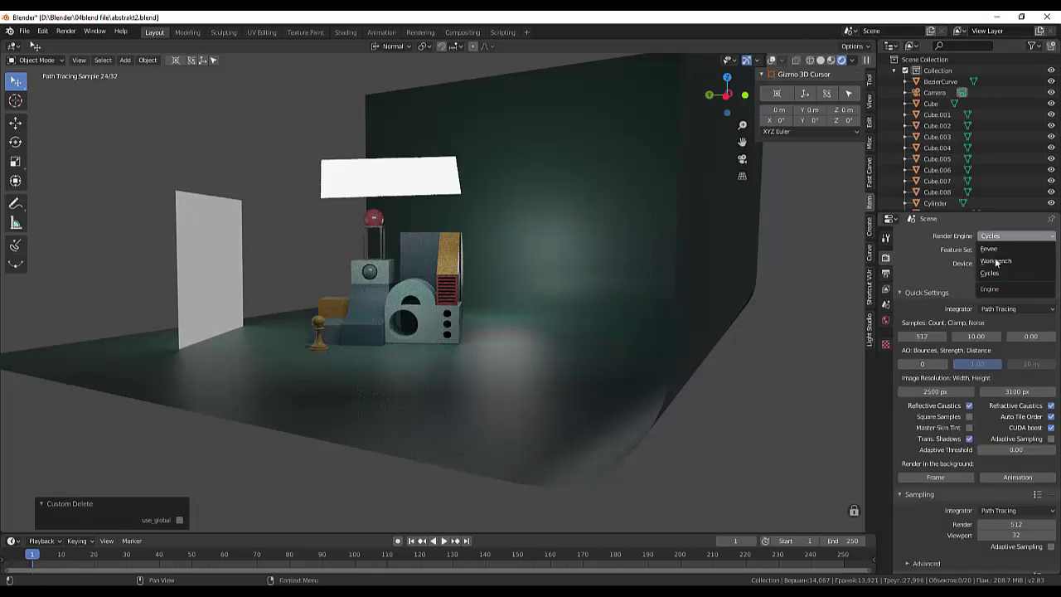
left_click(988, 249)
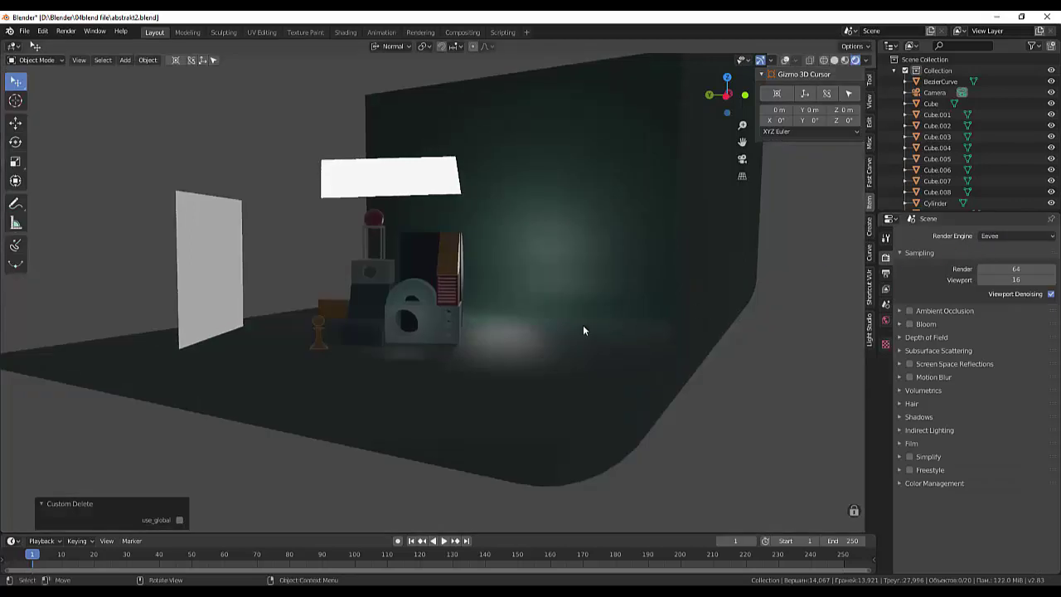
Step: Set the viewport to Material Preview shading and orbit and zoom around the block cluster
mouse_move(567, 317)
middle_mouse_down()
mouse_move(630, 327)
mouse_move(663, 302)
mouse_move(585, 349)
mouse_move(668, 241)
middle_mouse_up()
left_click(844, 60)
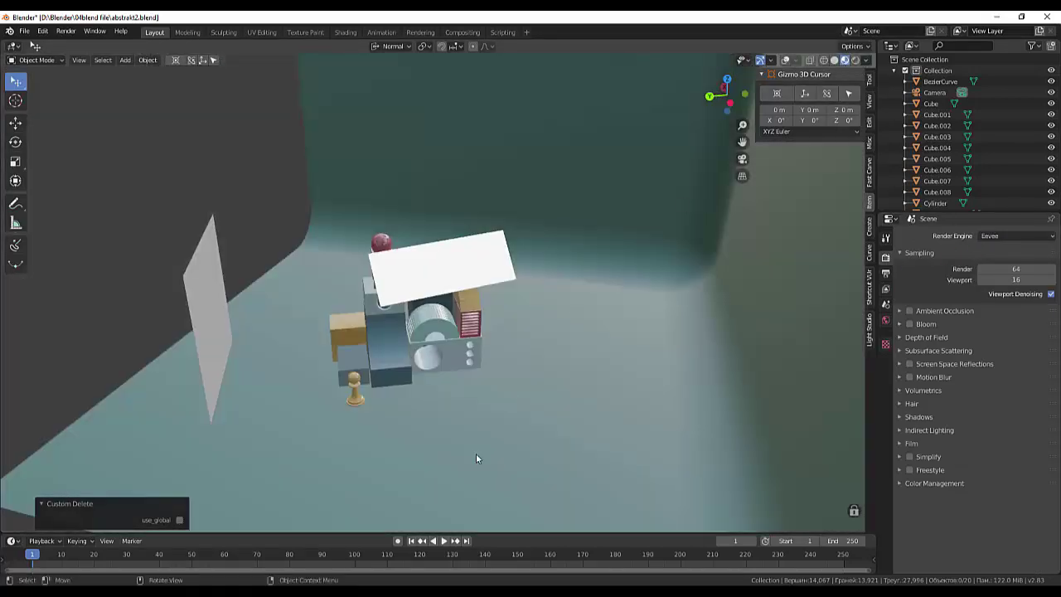
mouse_move(516, 466)
middle_mouse_down()
mouse_move(545, 440)
mouse_move(569, 445)
mouse_move(568, 473)
mouse_move(559, 492)
mouse_move(528, 426)
middle_mouse_up()
scroll(529, 426, "up", 1)
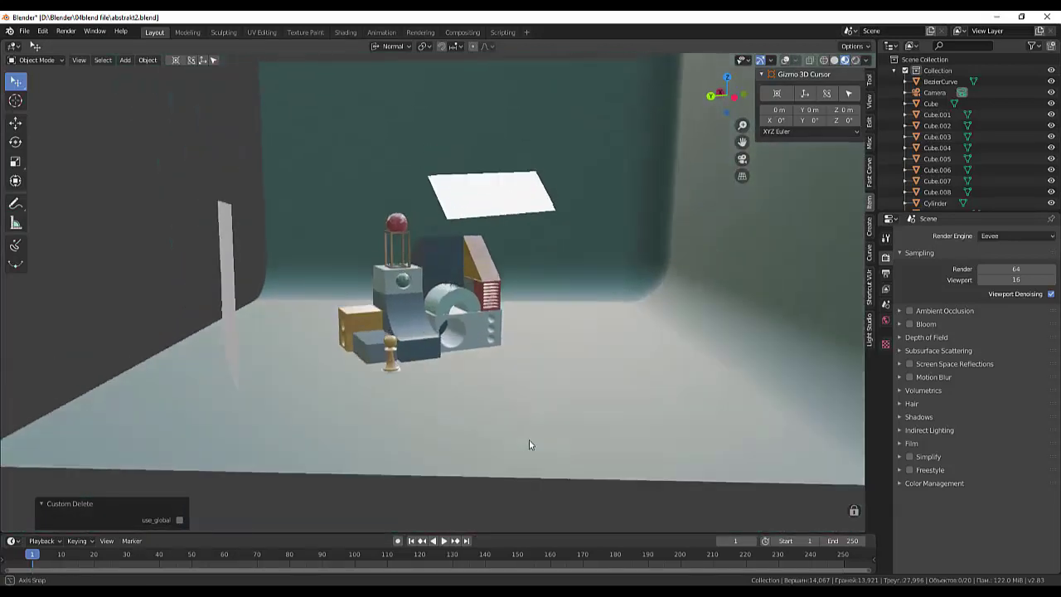
scroll(434, 406, "up", 2)
scroll(405, 373, "up", 4)
scroll(405, 368, "up", 1)
scroll(404, 368, "down", 1)
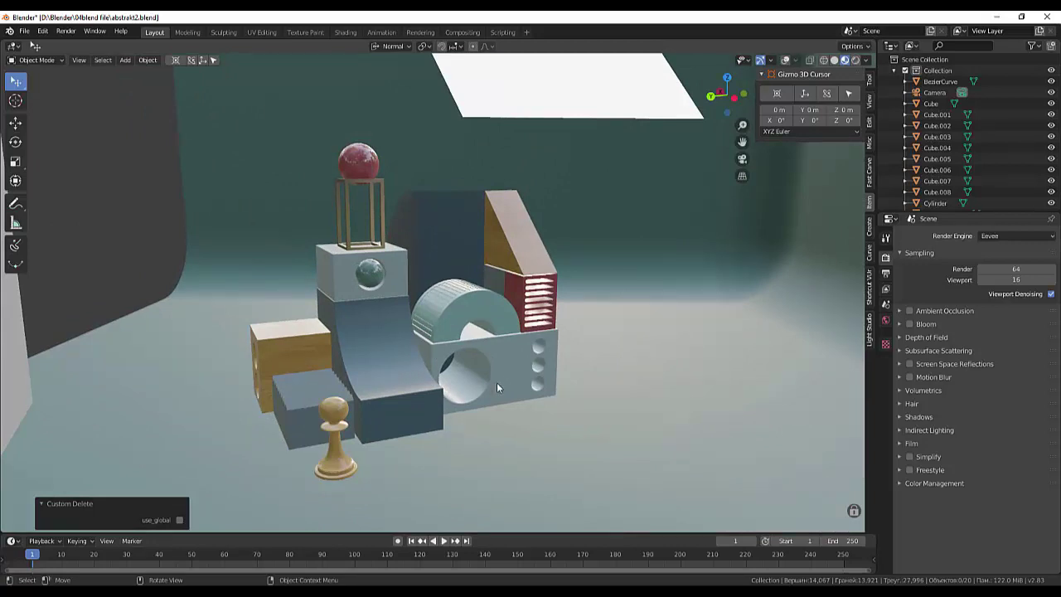
Step: Orbit around the scene and select the white Plane.001 standing beside the block cluster
mouse_move(496, 382)
middle_mouse_down()
mouse_move(473, 378)
mouse_move(541, 394)
mouse_move(520, 401)
mouse_move(484, 377)
mouse_move(517, 384)
mouse_move(531, 405)
mouse_move(669, 382)
mouse_move(651, 397)
mouse_move(472, 378)
mouse_move(484, 386)
middle_mouse_up()
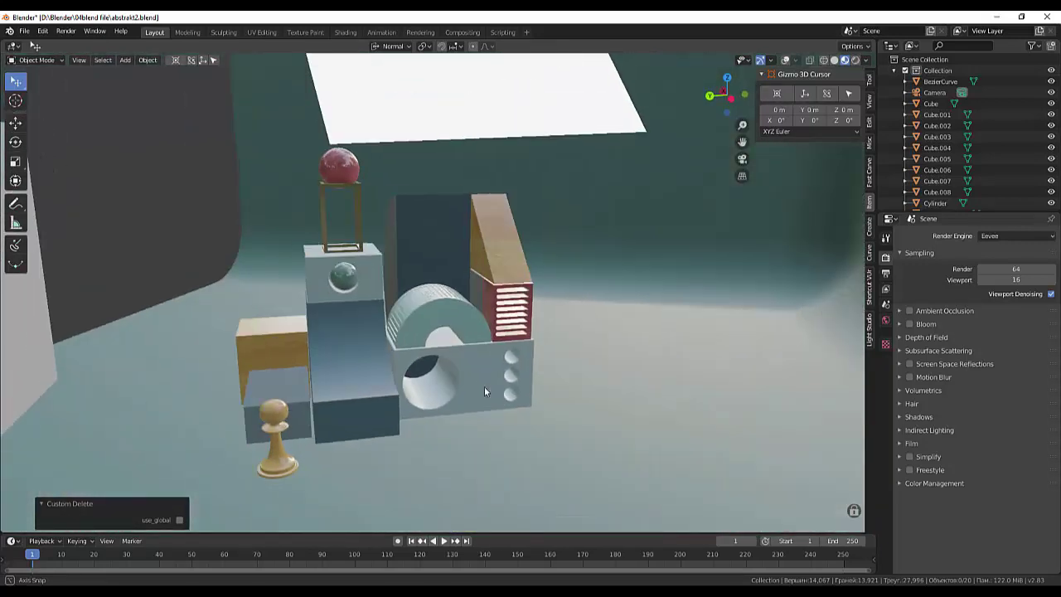
scroll(576, 291, "down", 5)
scroll(597, 118, "up", 2)
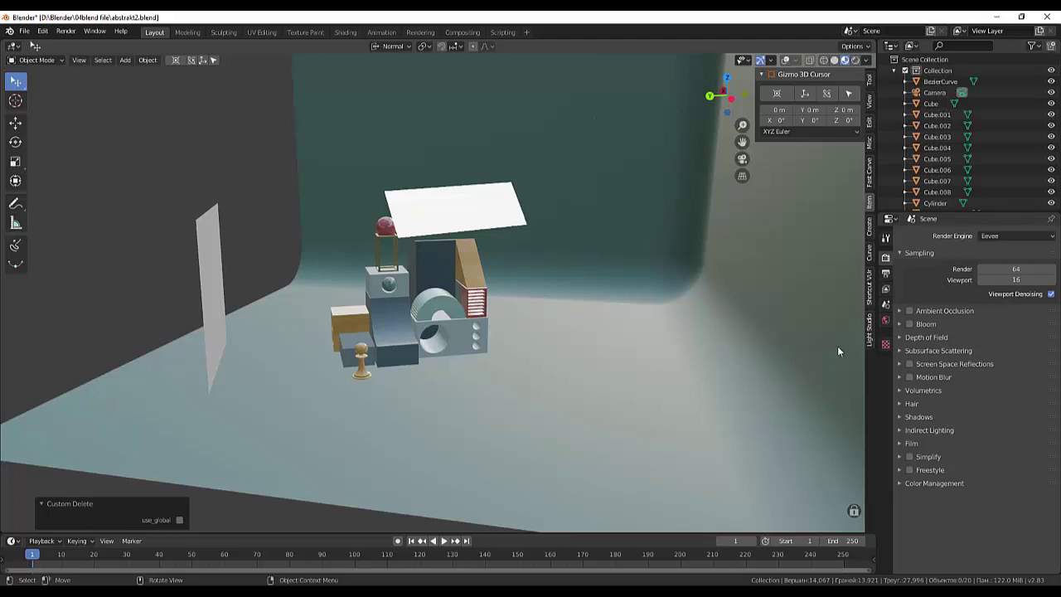
mouse_move(421, 435)
middle_mouse_down()
mouse_move(458, 427)
mouse_move(498, 436)
mouse_move(548, 469)
mouse_move(490, 411)
mouse_move(511, 463)
mouse_move(518, 452)
middle_mouse_up()
left_click(587, 298)
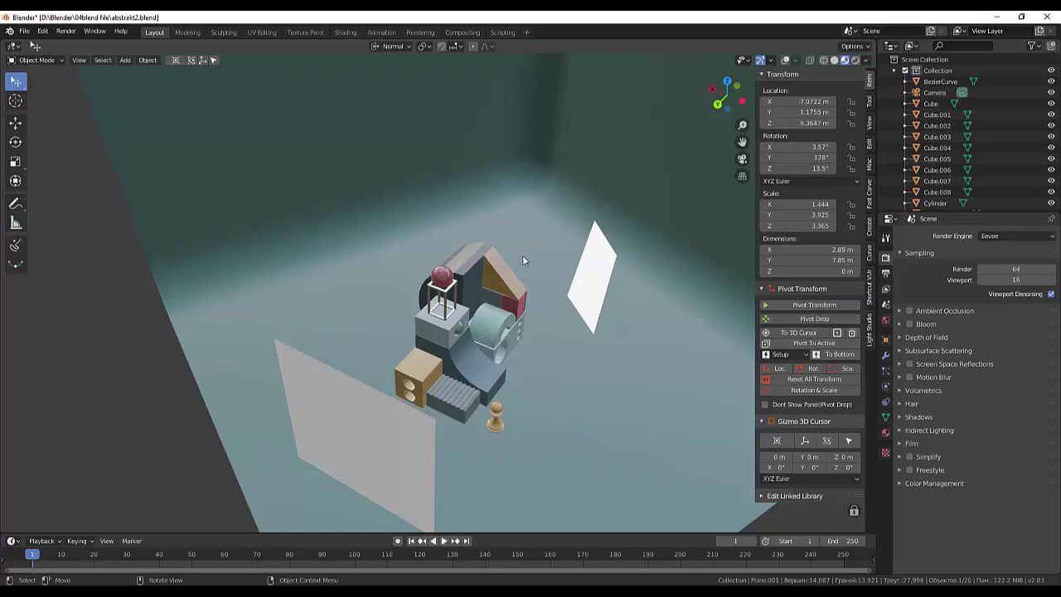
middle_click_drag(598, 410, 193, 325)
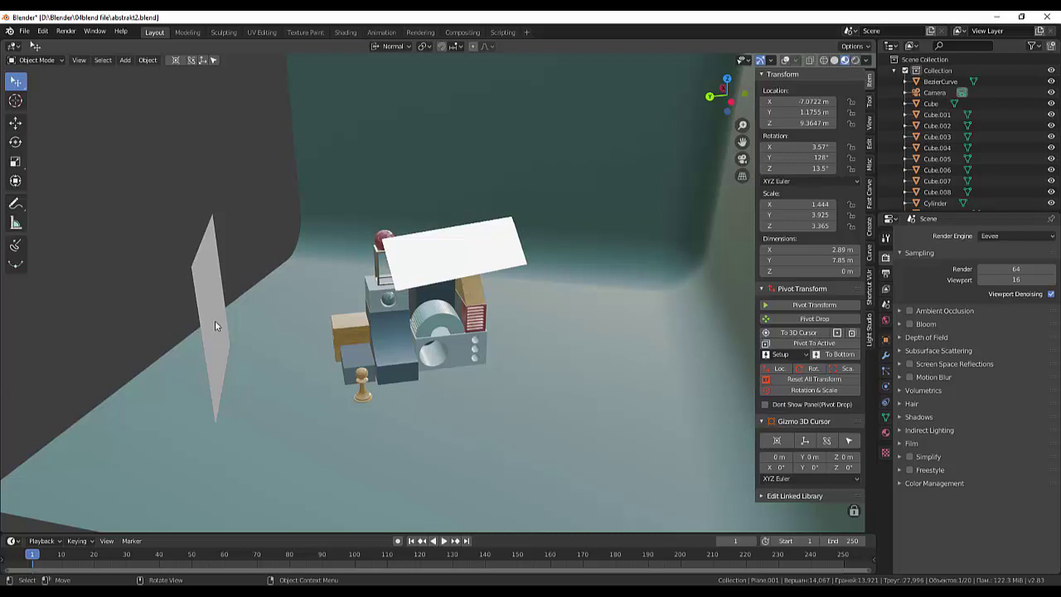
mouse_move(459, 410)
middle_mouse_down()
mouse_move(523, 445)
mouse_move(509, 430)
middle_mouse_up()
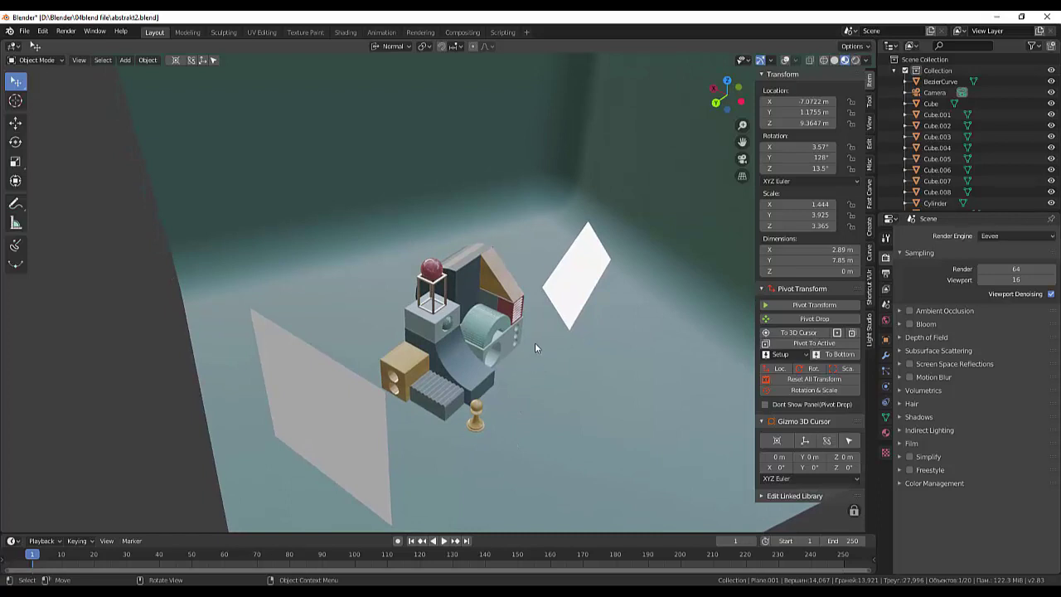
Step: Put Plane.001 into Edit Mode and deselect all its mesh elements, briefly checking solid shading
left_click(36, 61)
left_click(35, 84)
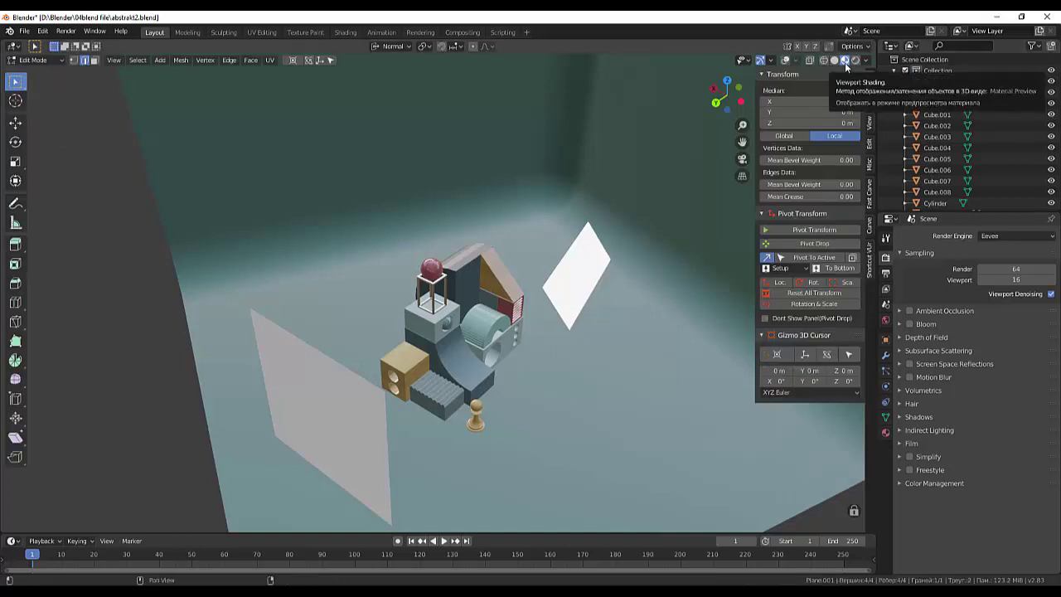
left_click(835, 61)
mouse_move(596, 272)
middle_mouse_down()
mouse_move(602, 284)
mouse_move(600, 259)
middle_mouse_up()
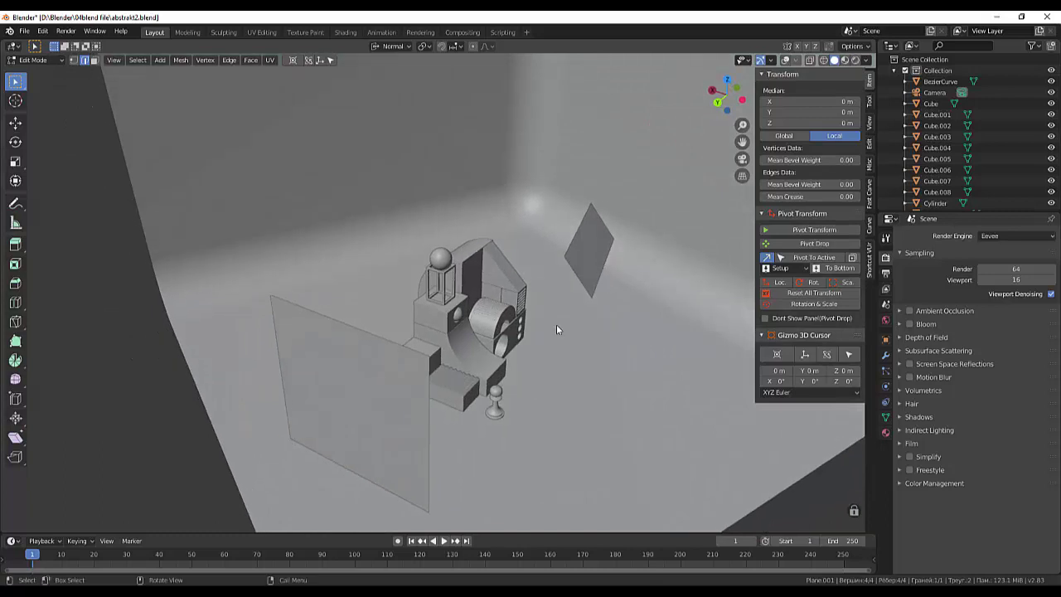
left_click(844, 60)
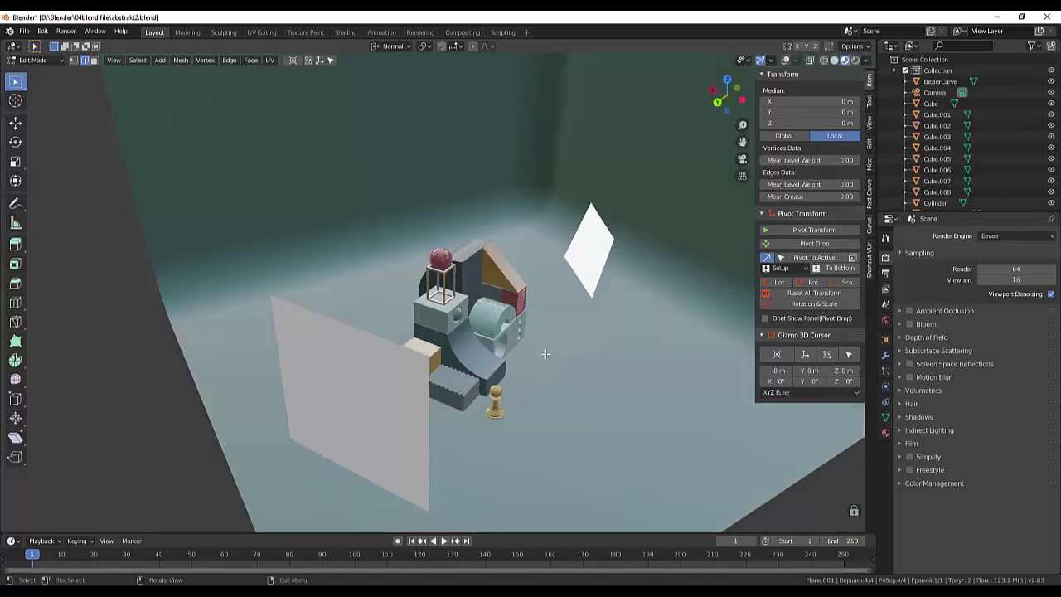
key("alt+a")
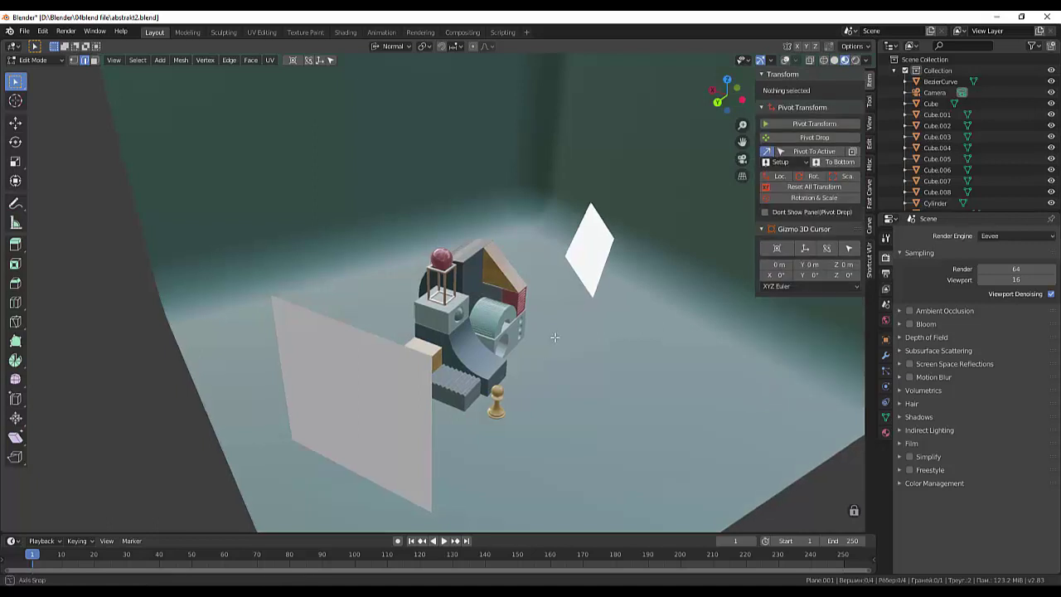
Step: Orbit and zoom around the block scene from a low angle up to an elevated view
middle_click_drag(546, 336, 351, 254)
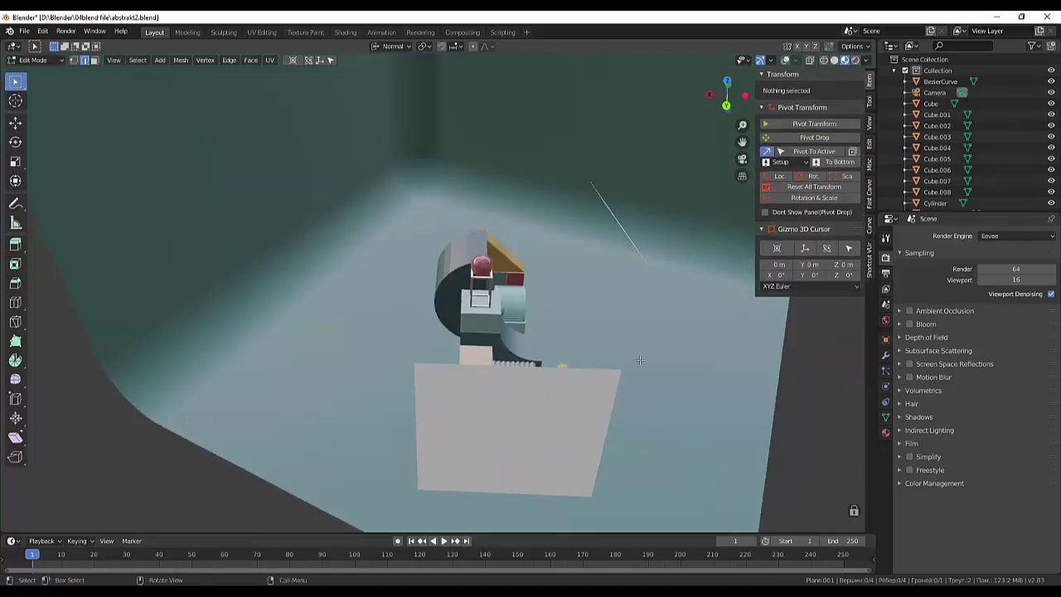
mouse_move(655, 366)
middle_mouse_down()
mouse_move(586, 350)
mouse_move(580, 330)
middle_mouse_up()
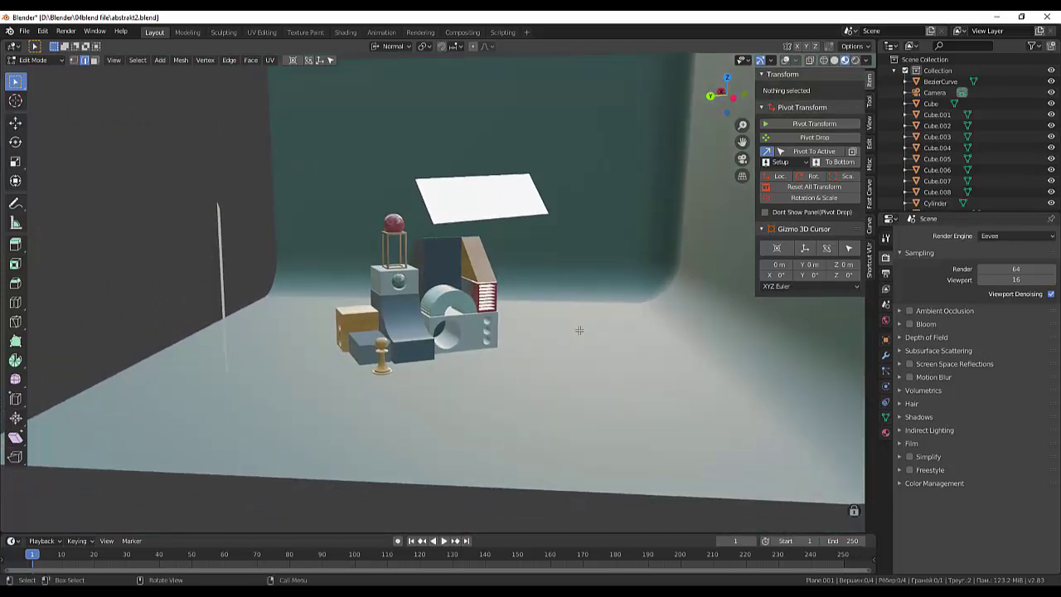
middle_click_drag(580, 329, 569, 367)
scroll(569, 366, "up", 2)
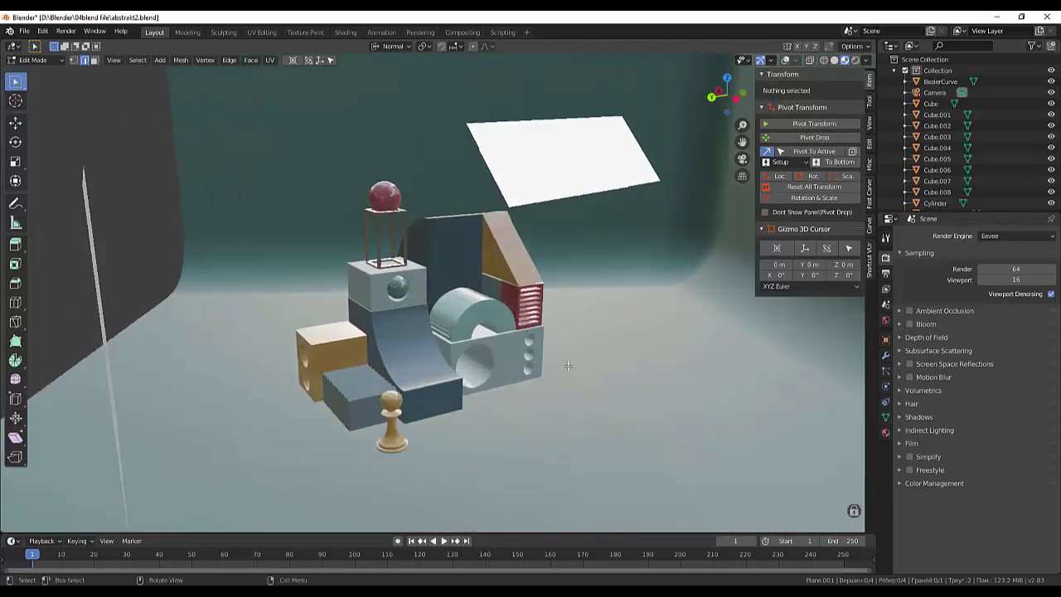
scroll(568, 364, "up", 2)
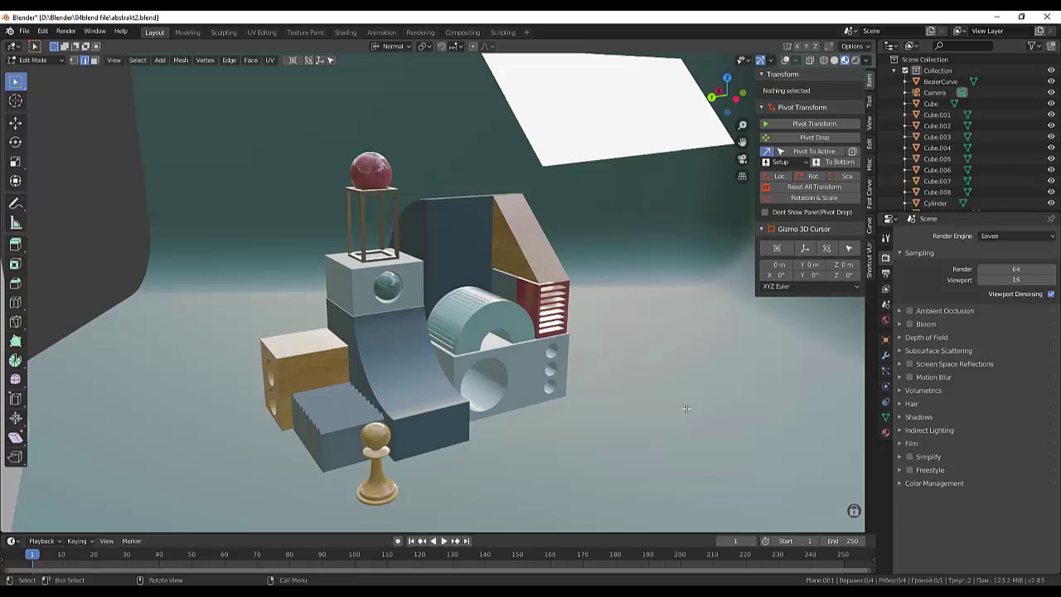
mouse_move(686, 408)
middle_mouse_down()
mouse_move(617, 356)
mouse_move(549, 383)
mouse_move(611, 390)
mouse_move(640, 360)
mouse_move(679, 359)
middle_mouse_up()
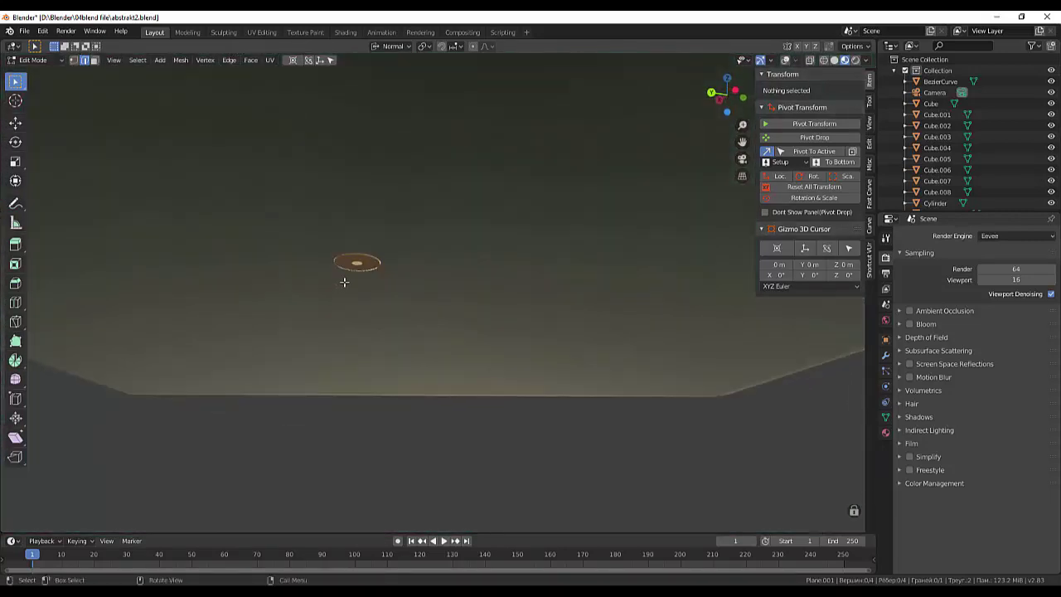
mouse_move(540, 250)
middle_mouse_down()
mouse_move(540, 299)
mouse_move(584, 299)
middle_mouse_up()
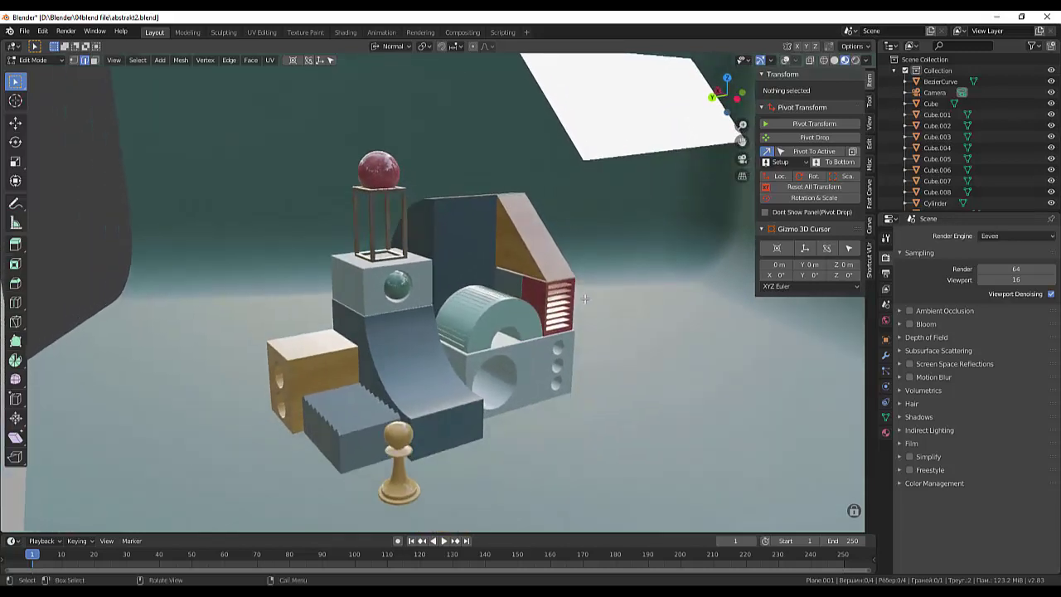
Step: Switch the render engine back to Cycles, enter resolution 800 × 600, and view through the camera
left_click(995, 238)
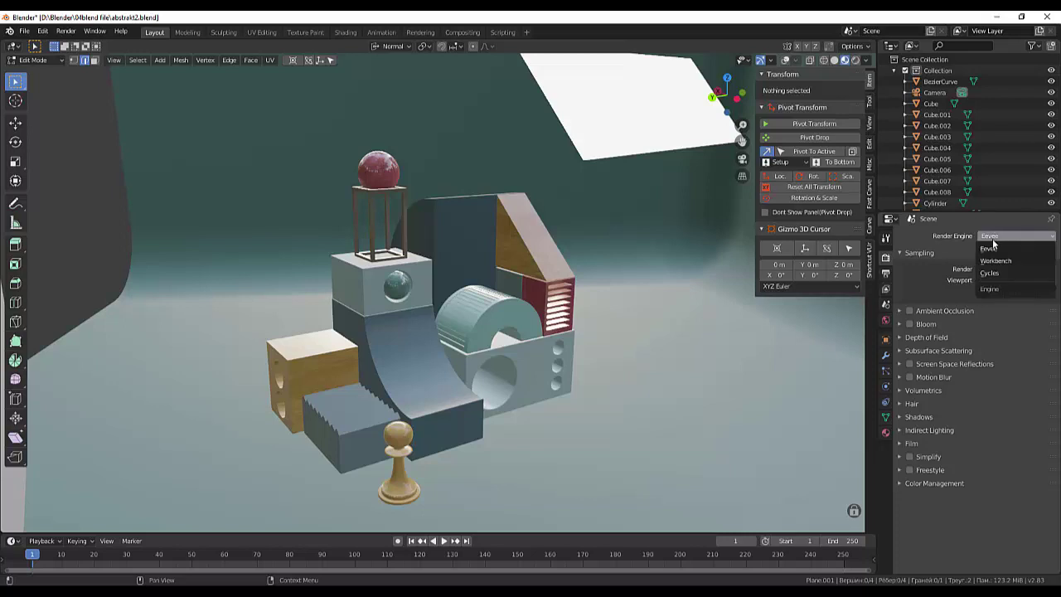
left_click(988, 276)
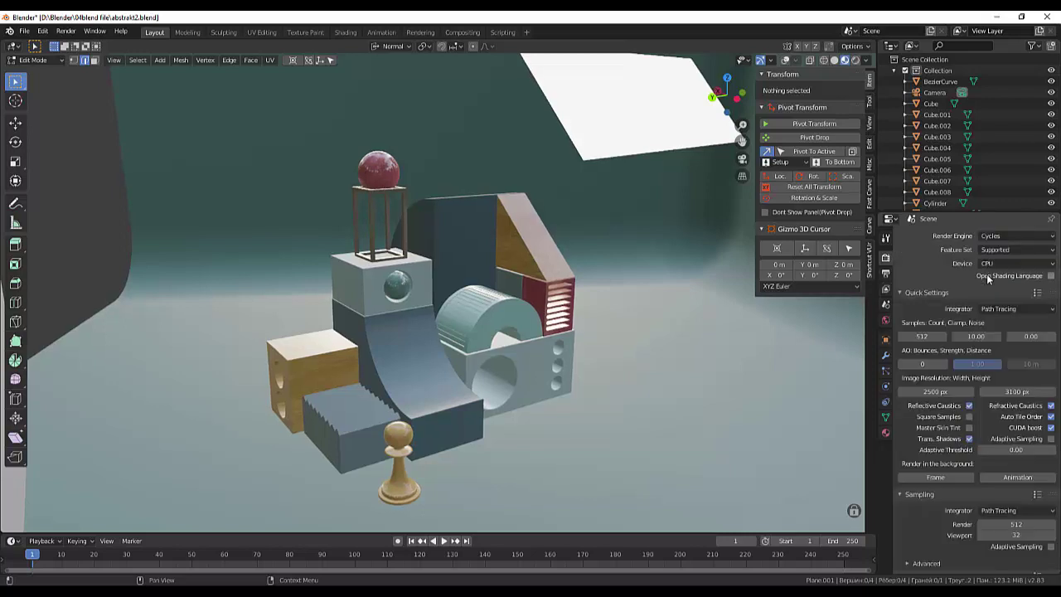
left_click(884, 275)
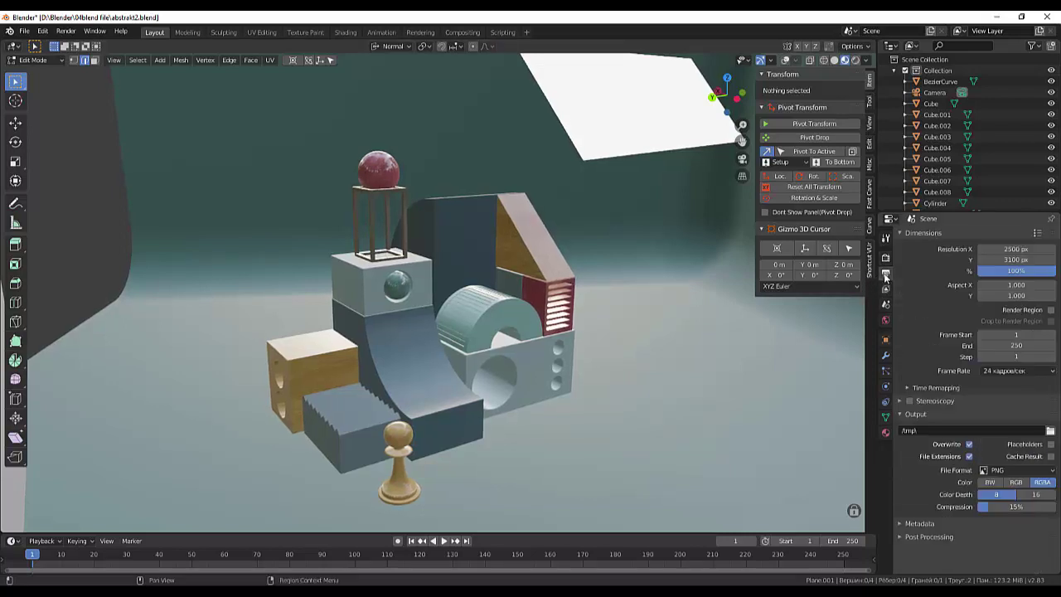
double_click(994, 250)
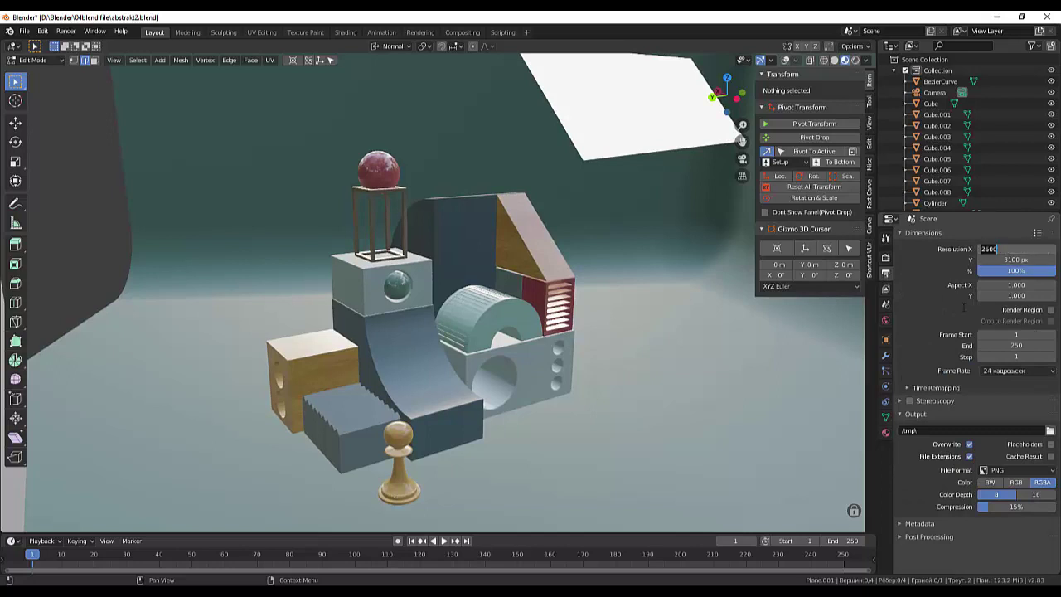
type("8")
type("00")
double_click(1006, 260)
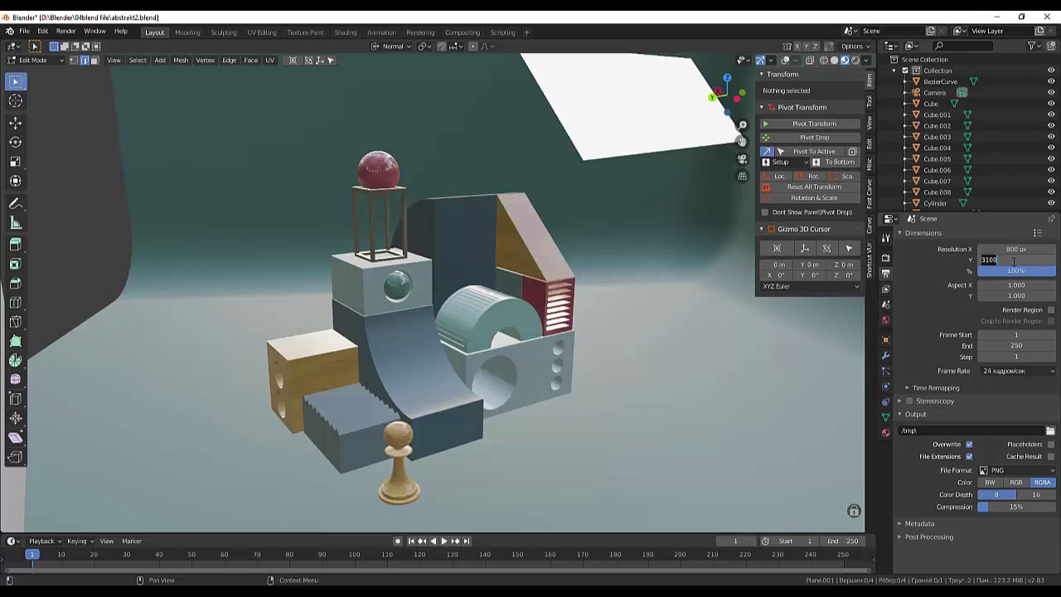
type("600")
key("Return")
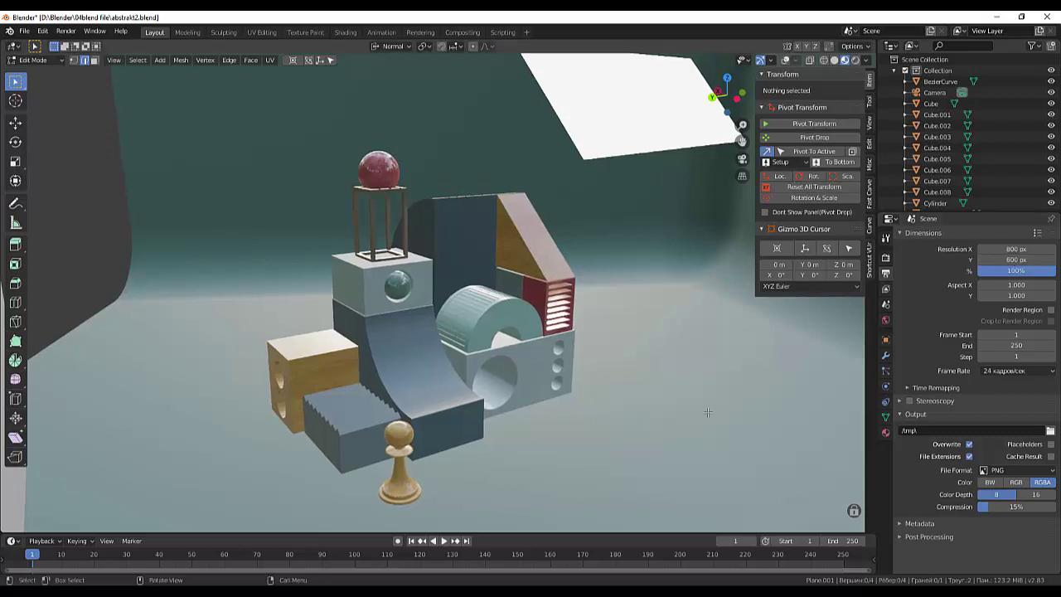
key("KP_0")
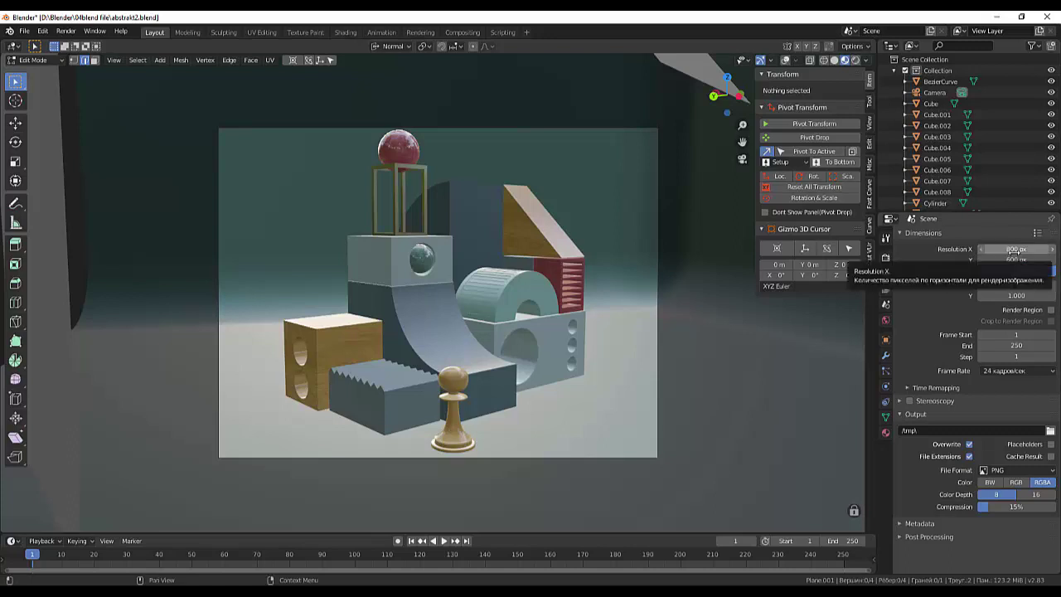
Step: Correct the output resolution to 600 × 800 px for a portrait frame
left_click(1014, 249)
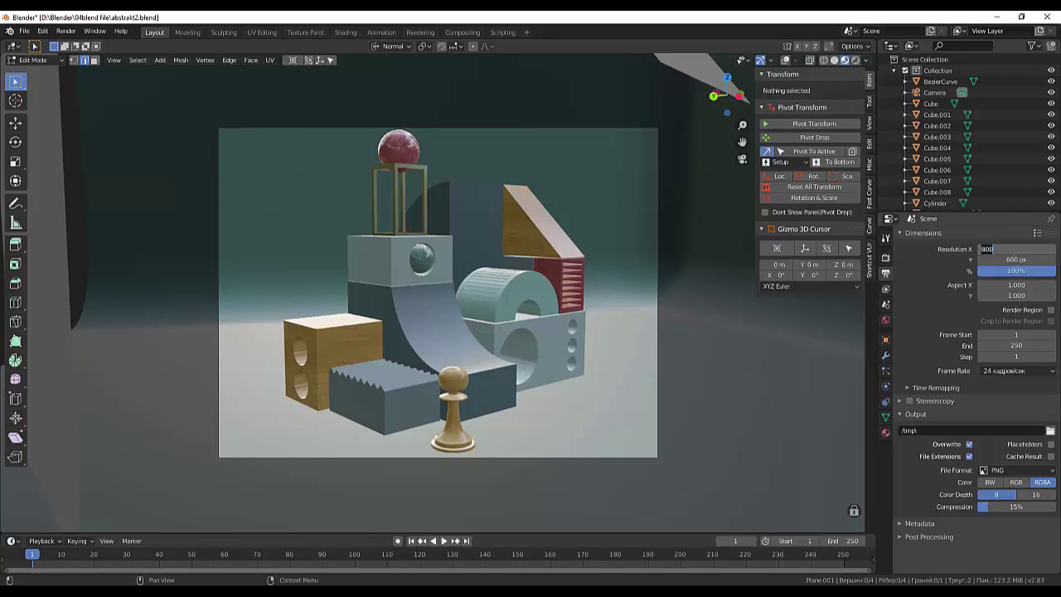
type("600")
key("Return")
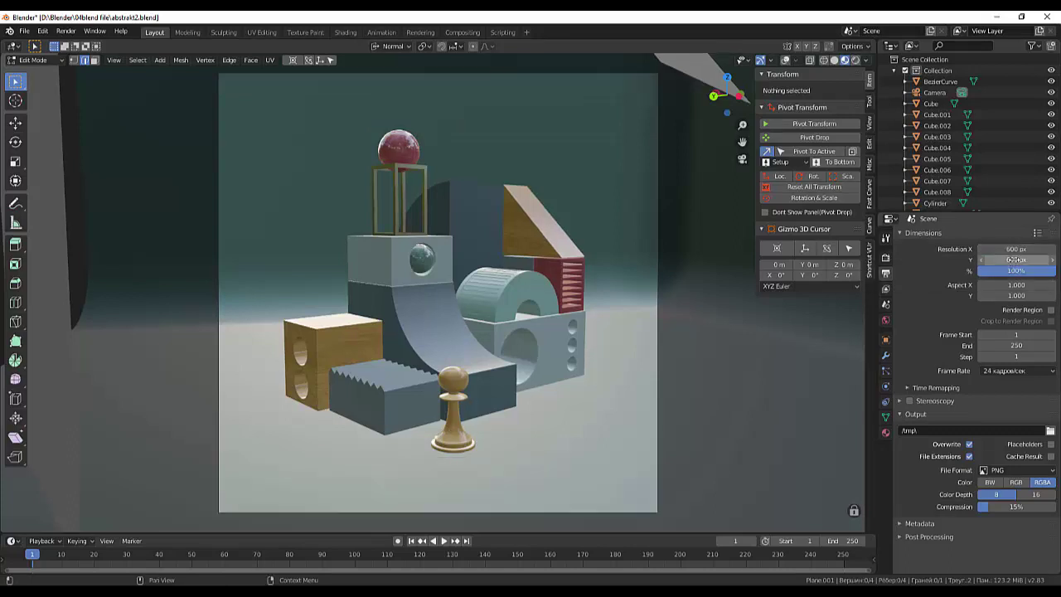
left_click(1015, 260)
type("8")
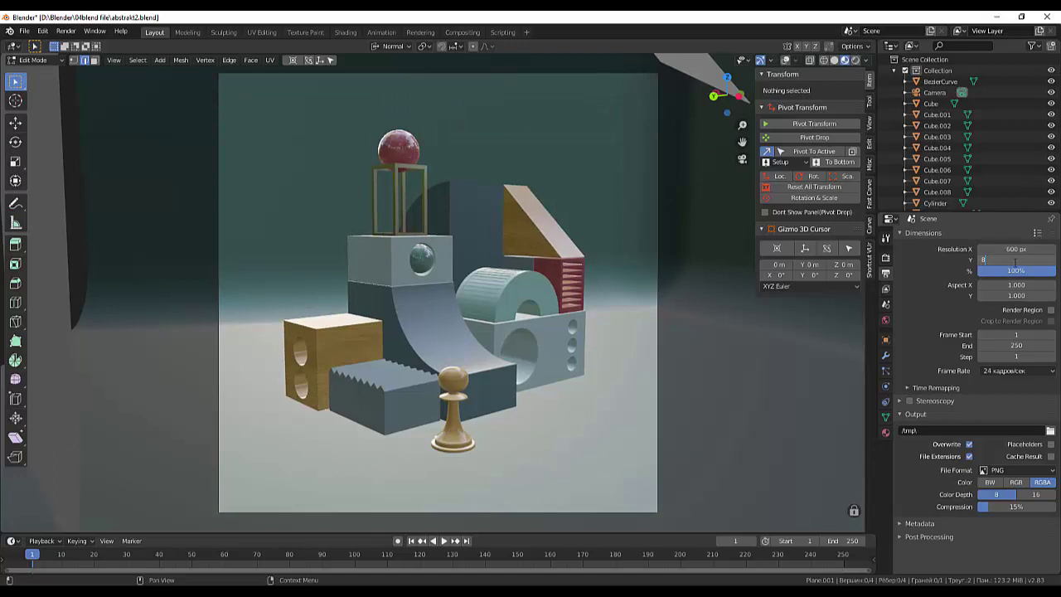
type("00")
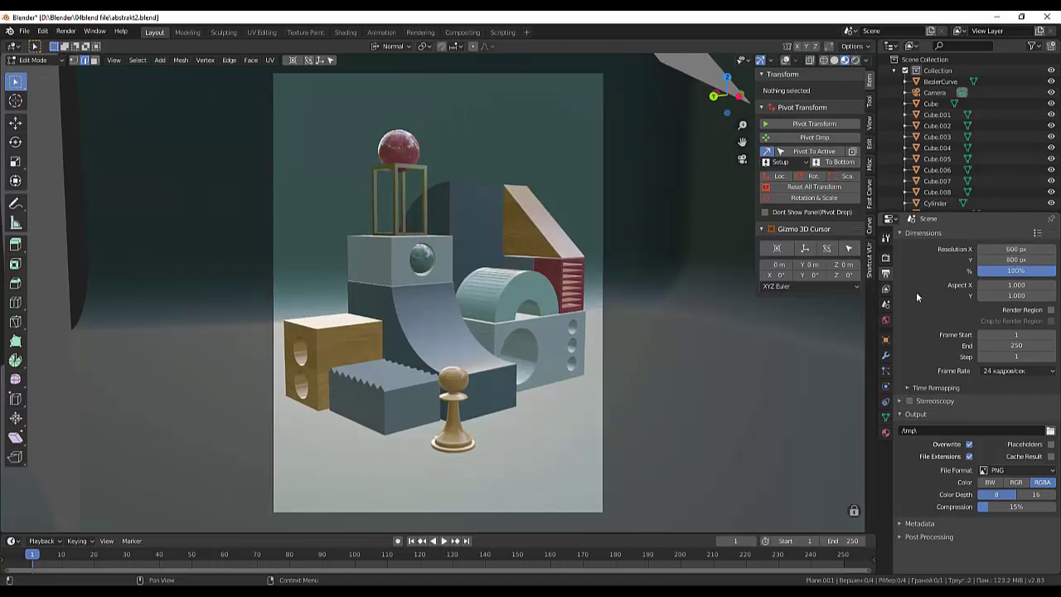
Step: Render the frame with F12 and move the render window aside
key("F12")
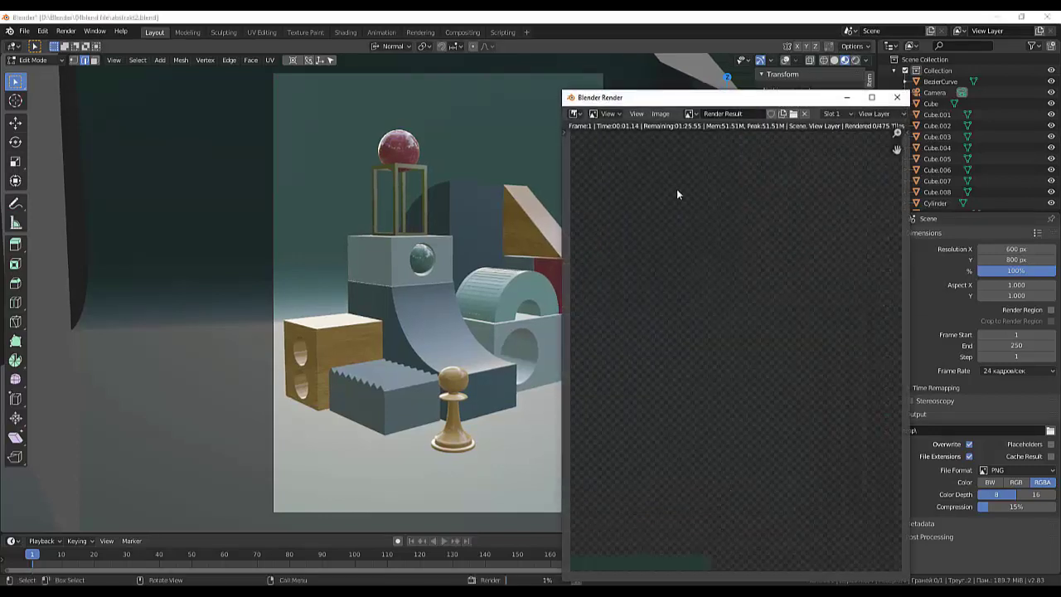
left_click_drag(708, 95, 703, 70)
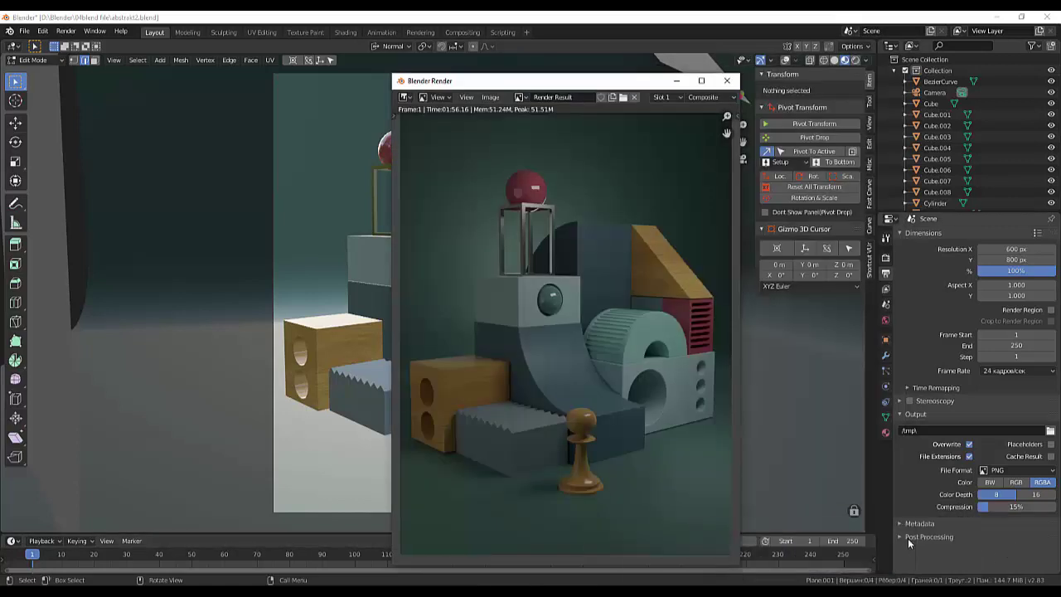
scroll(573, 375, "down", 4)
scroll(574, 378, "up", 3)
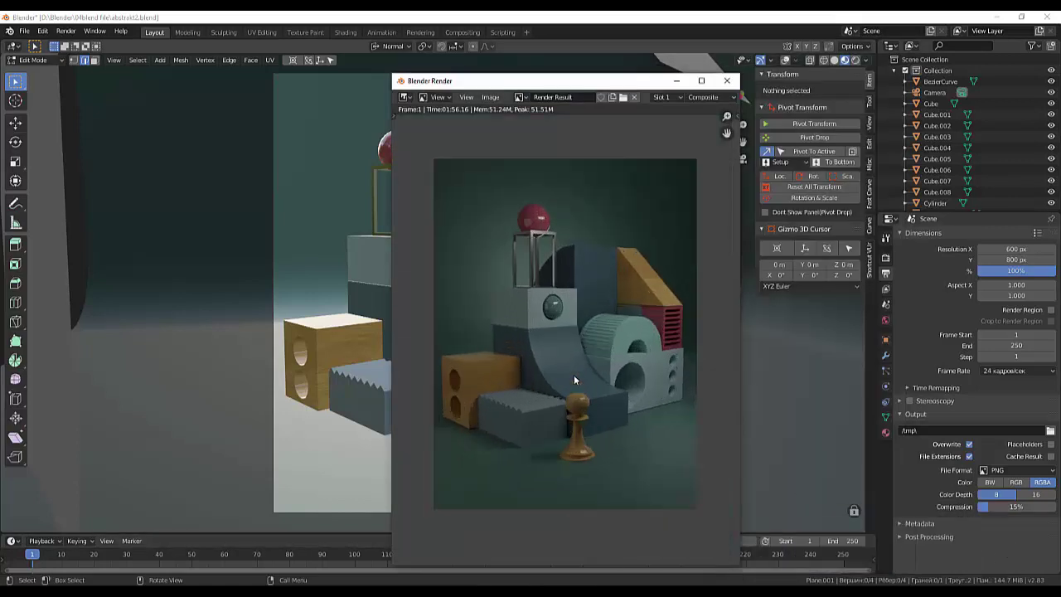
scroll(573, 378, "up", 2)
scroll(573, 380, "down", 1)
scroll(574, 380, "up", 1)
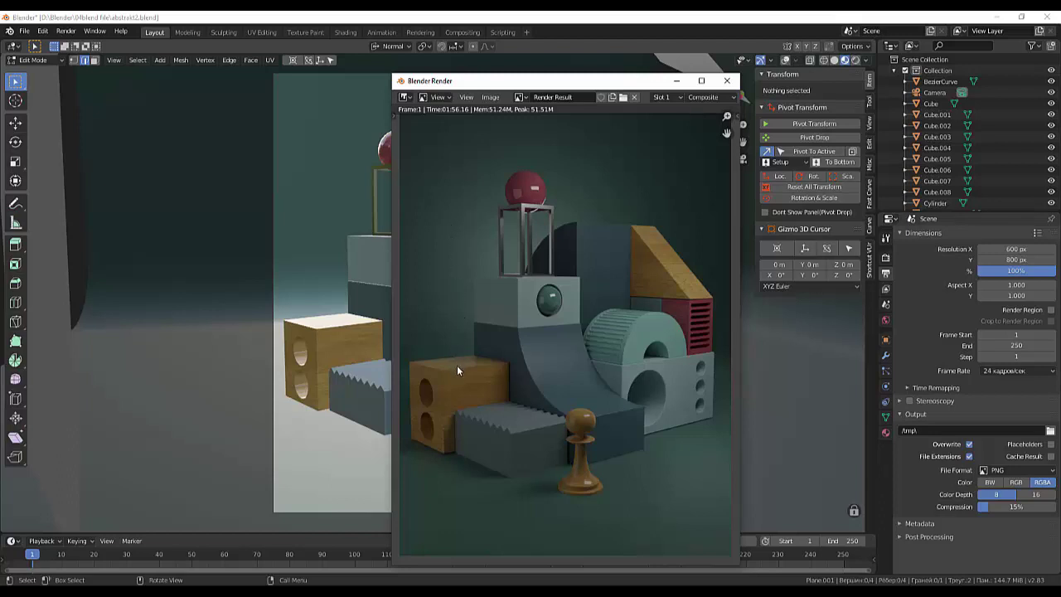
scroll(630, 393, "down", 1)
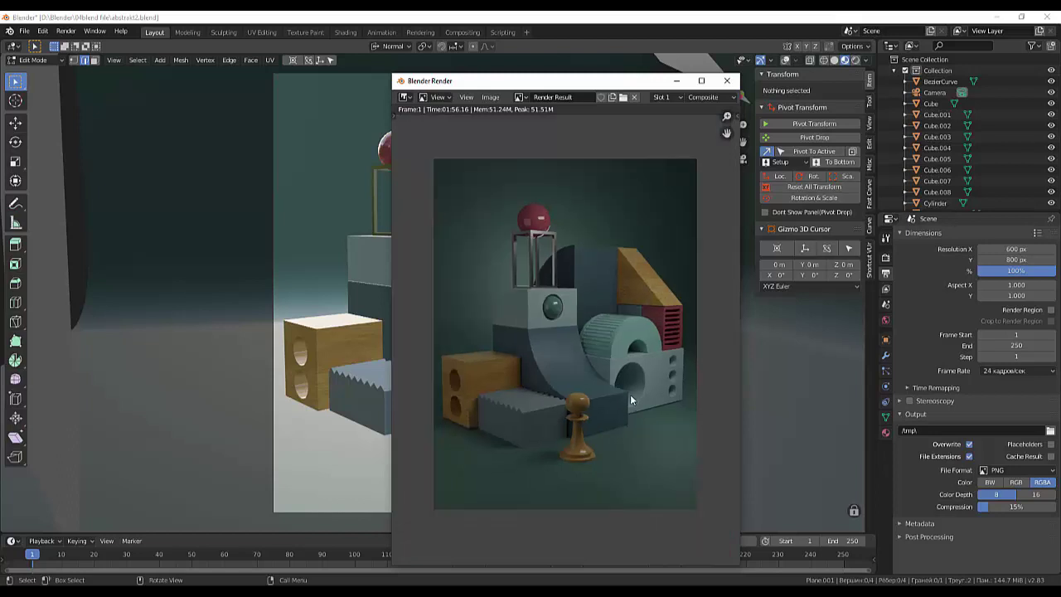
scroll(630, 393, "up", 1)
scroll(630, 394, "down", 1)
Step: Save a copy of the render to the Desktop as the PNG abstrakt0.png
left_click(492, 98)
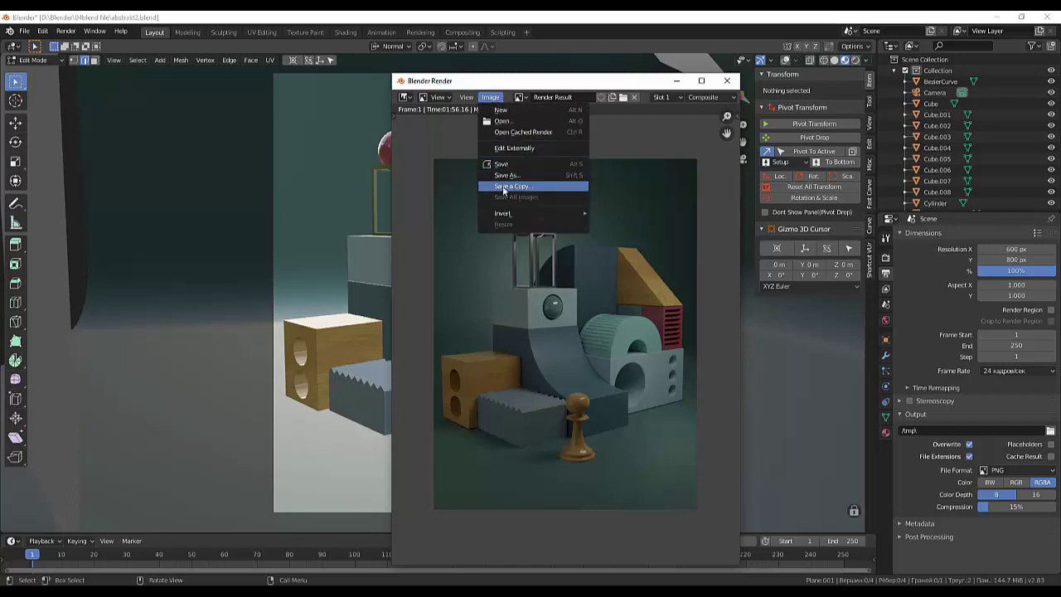
left_click(502, 175)
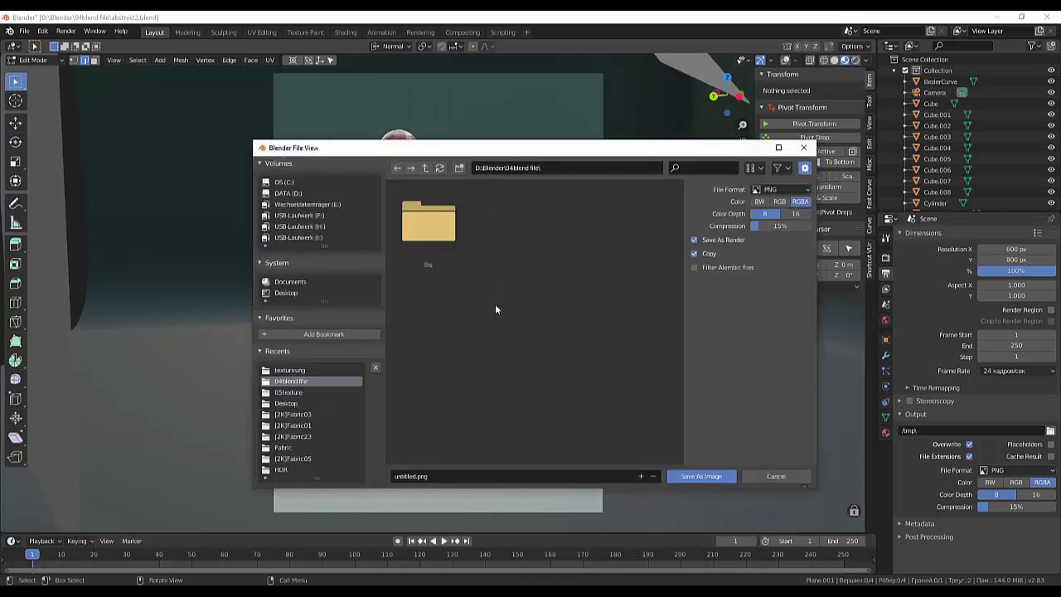
left_click(291, 293)
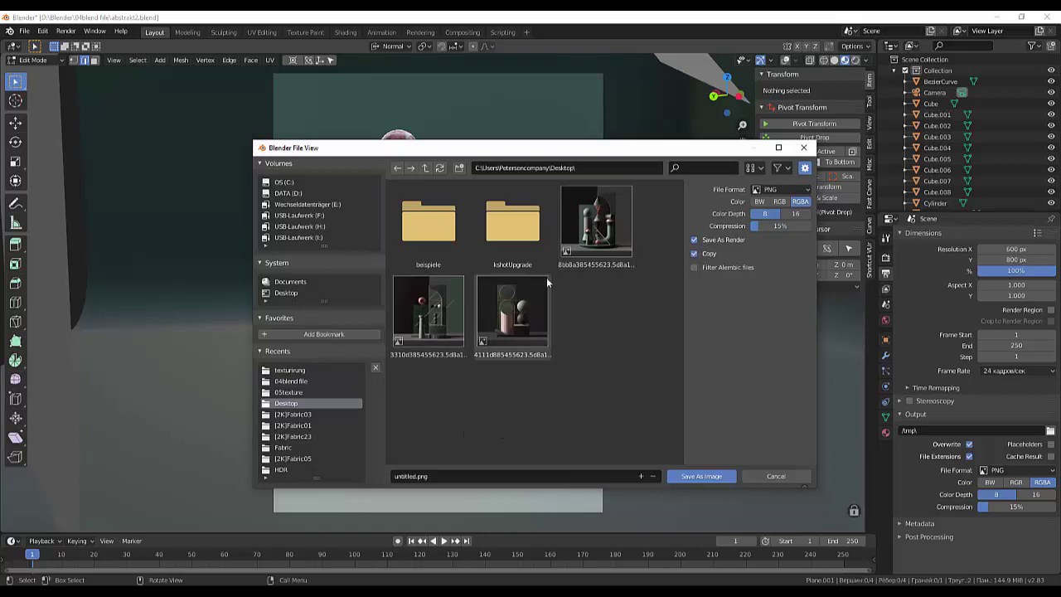
left_click(410, 477)
left_click(409, 476)
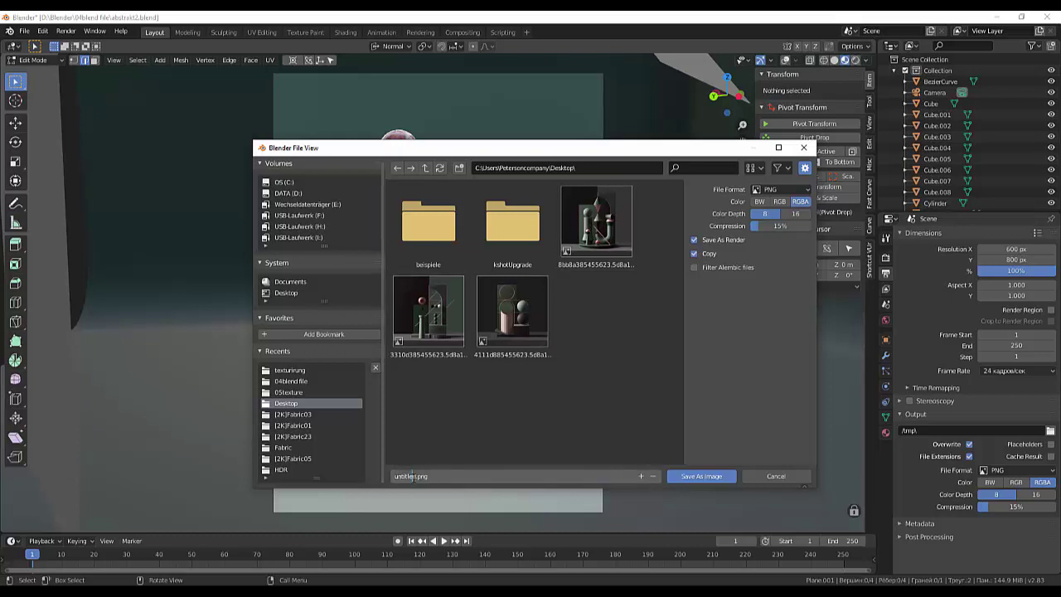
double_click(414, 476)
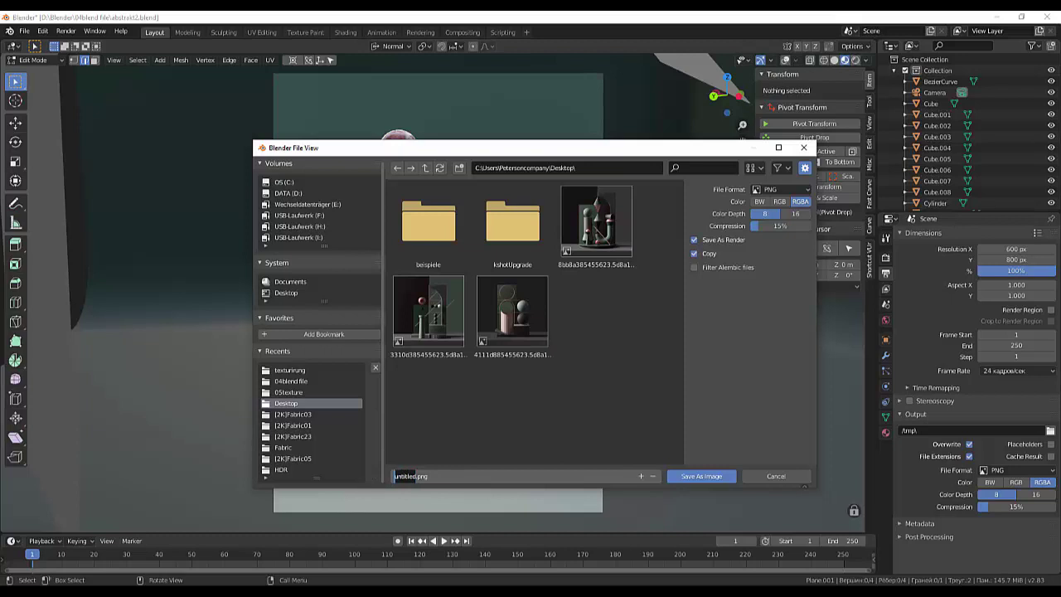
type("a0")
type("st")
type("rakt")
type("0")
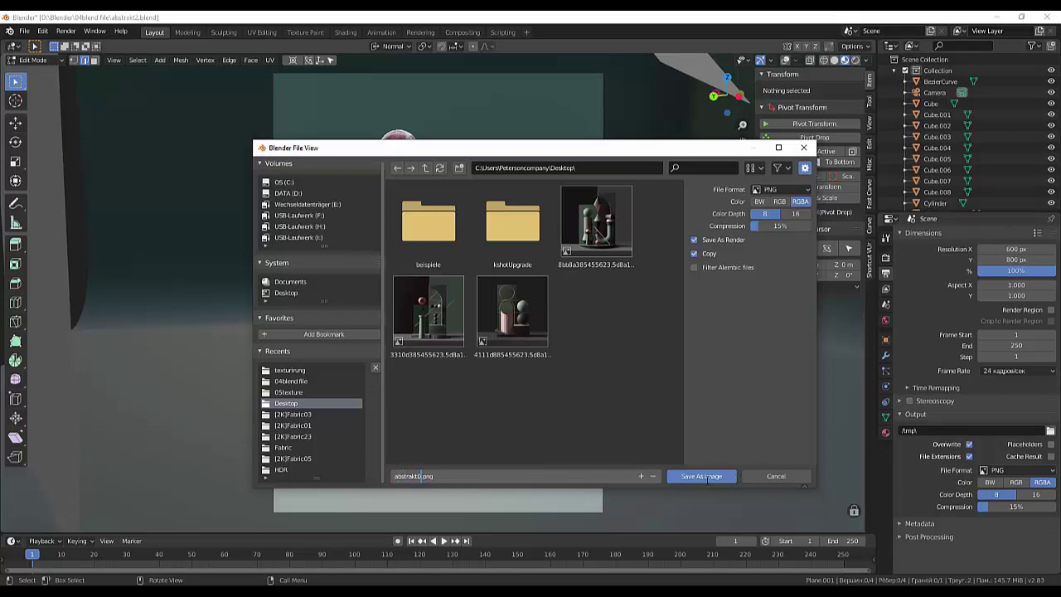
left_click(703, 476)
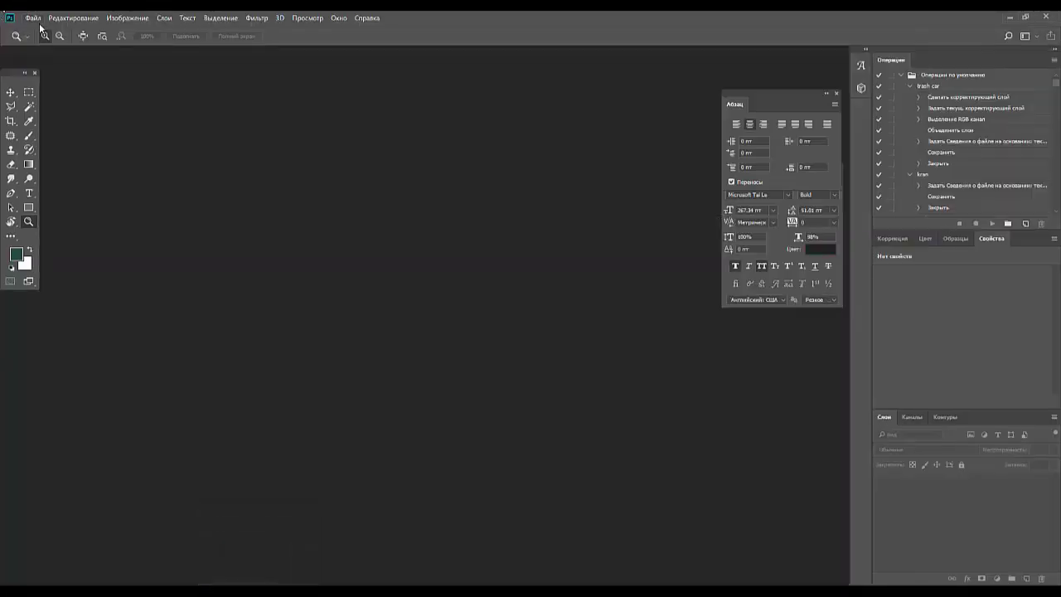
Step: Open abstrakt2.jpg from the texturing folder in Photoshop
left_click(35, 19)
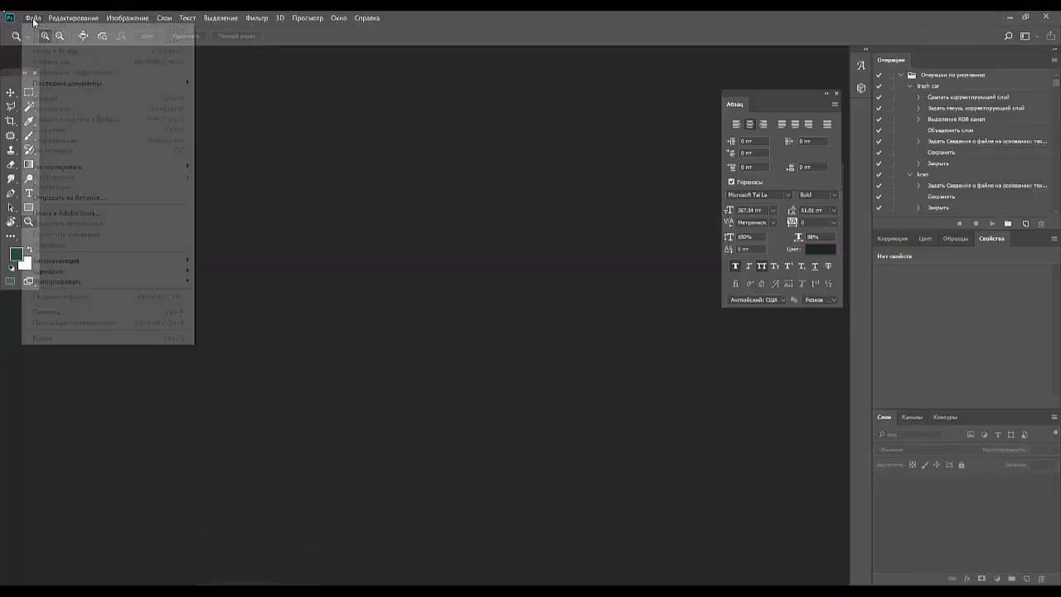
left_click(215, 195)
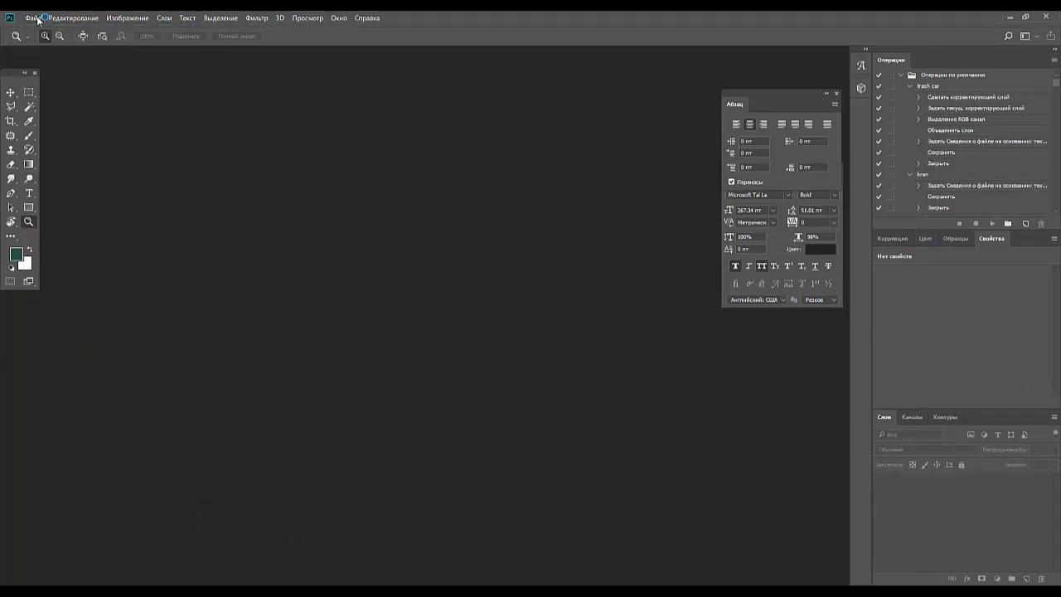
left_click(34, 19)
left_click(50, 39)
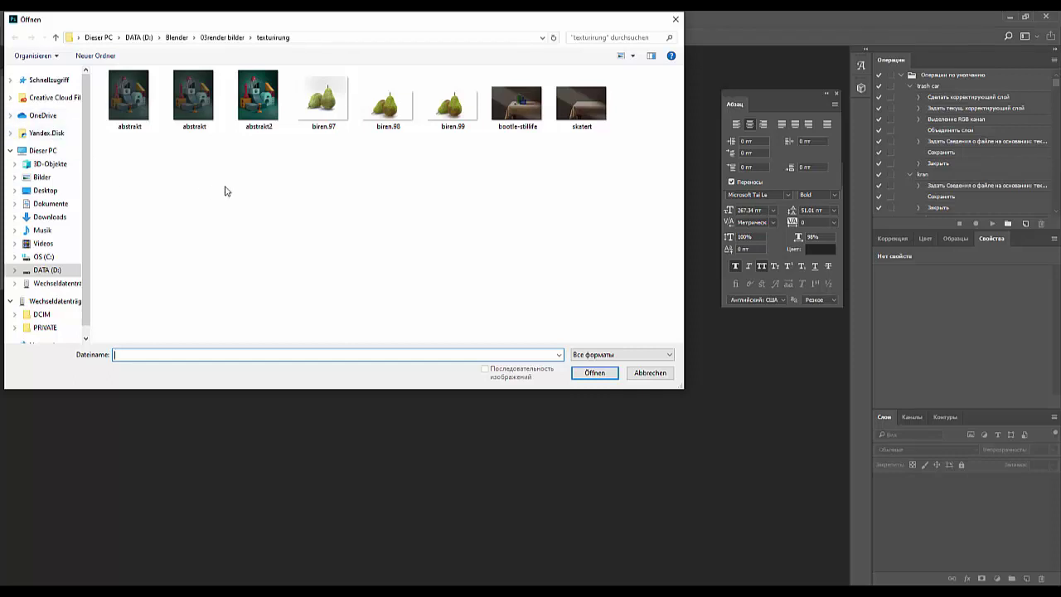
left_click(258, 98)
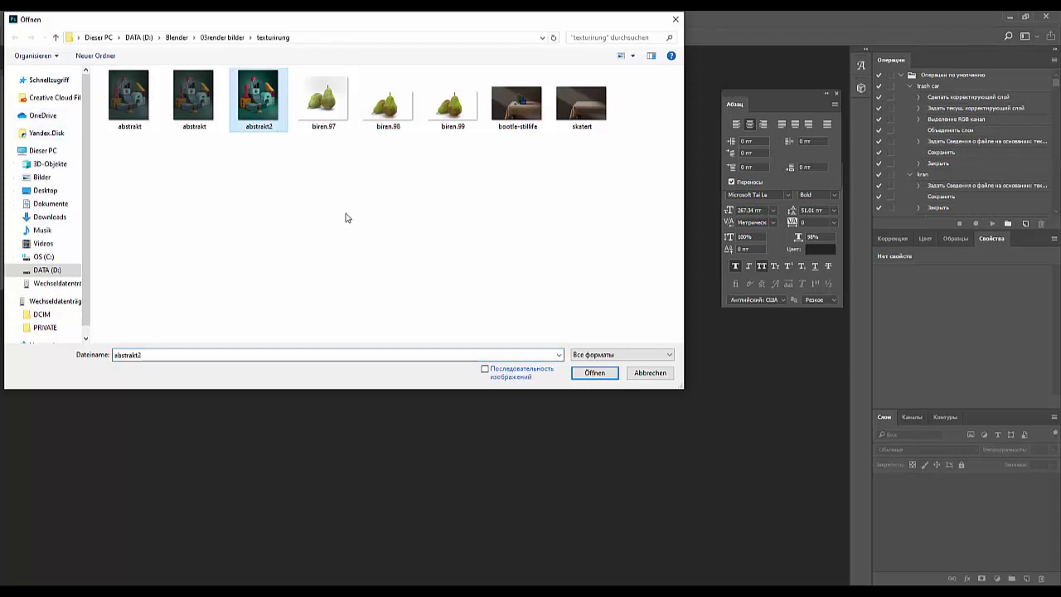
left_click(591, 373)
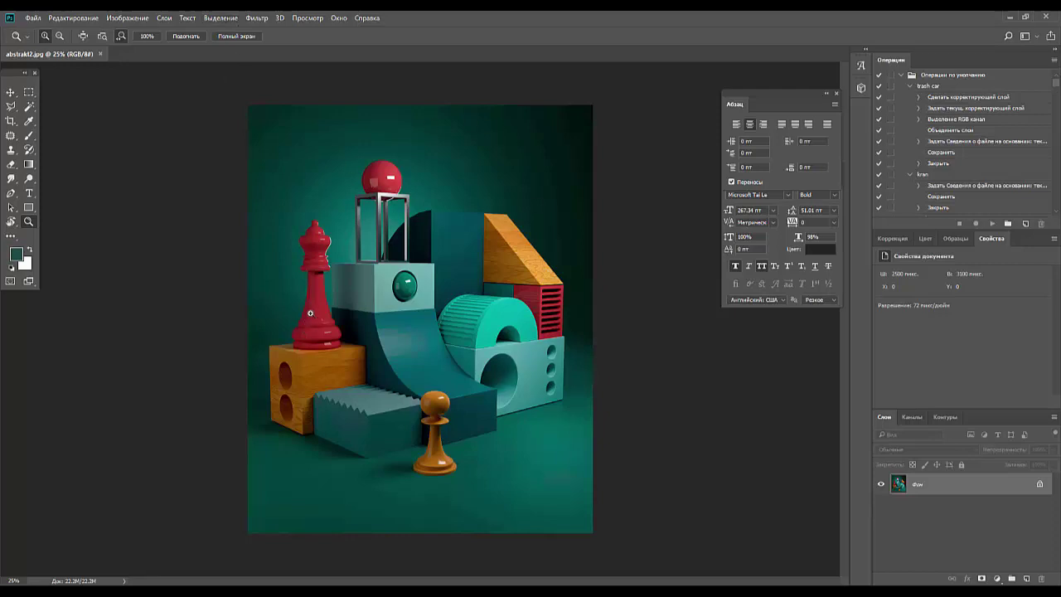
Step: Open the Desktop render abstrakt0.png as a second Photoshop document
left_click(32, 18)
left_click(44, 40)
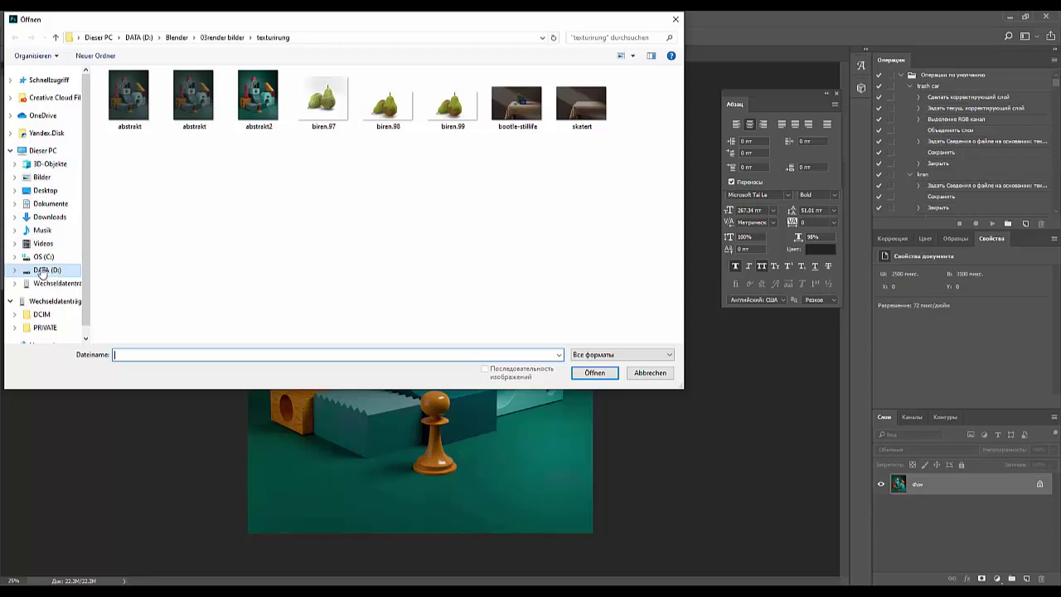
left_click(45, 191)
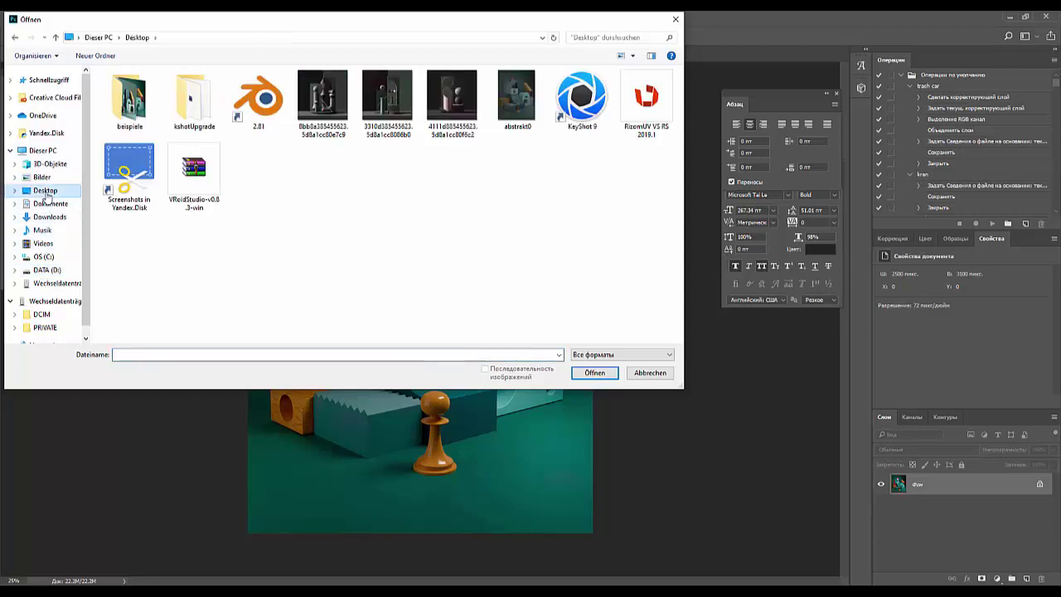
left_click(516, 98)
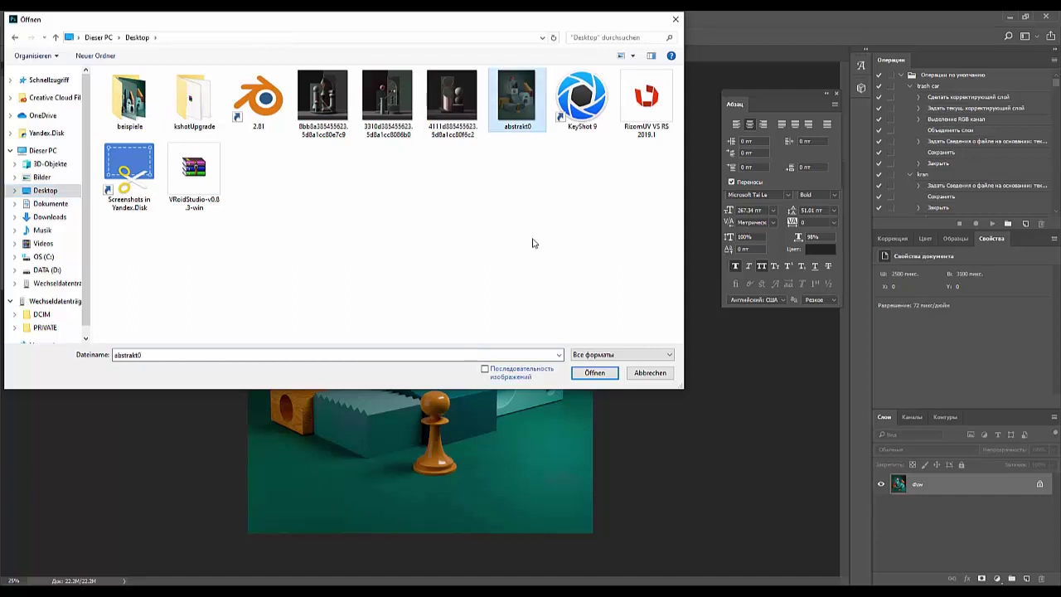
left_click(593, 372)
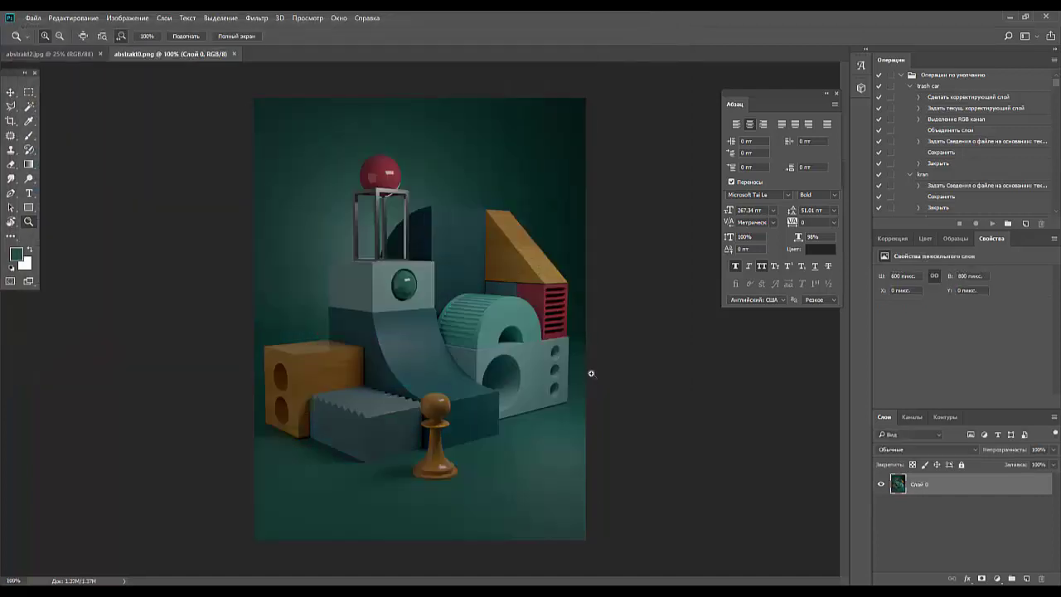
Step: Tile both documents with 2-up Vertical and move the floating panels aside
left_click(339, 17)
mouse_move(358, 31)
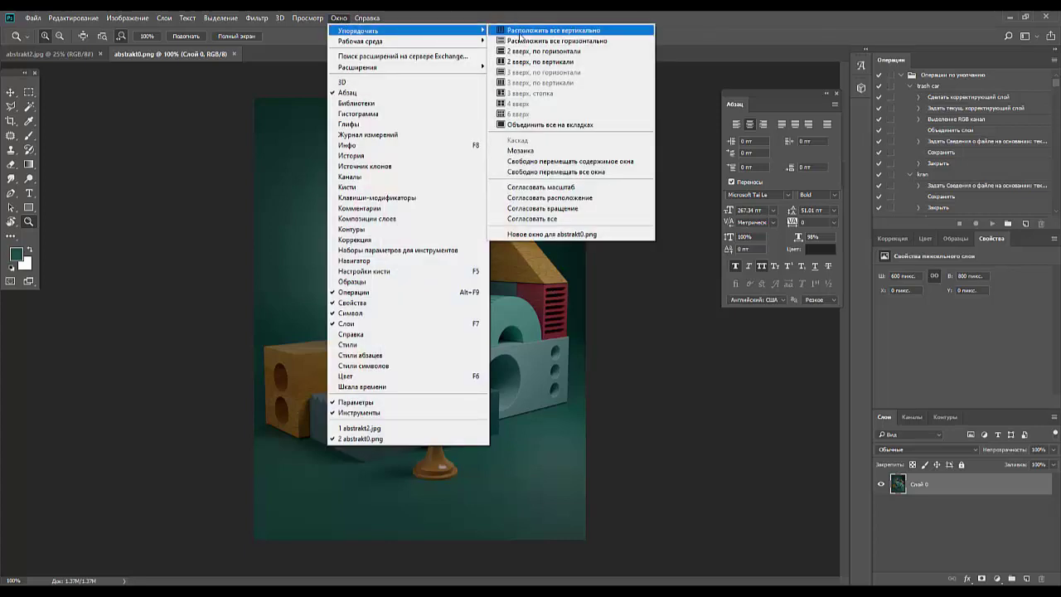
left_click(557, 62)
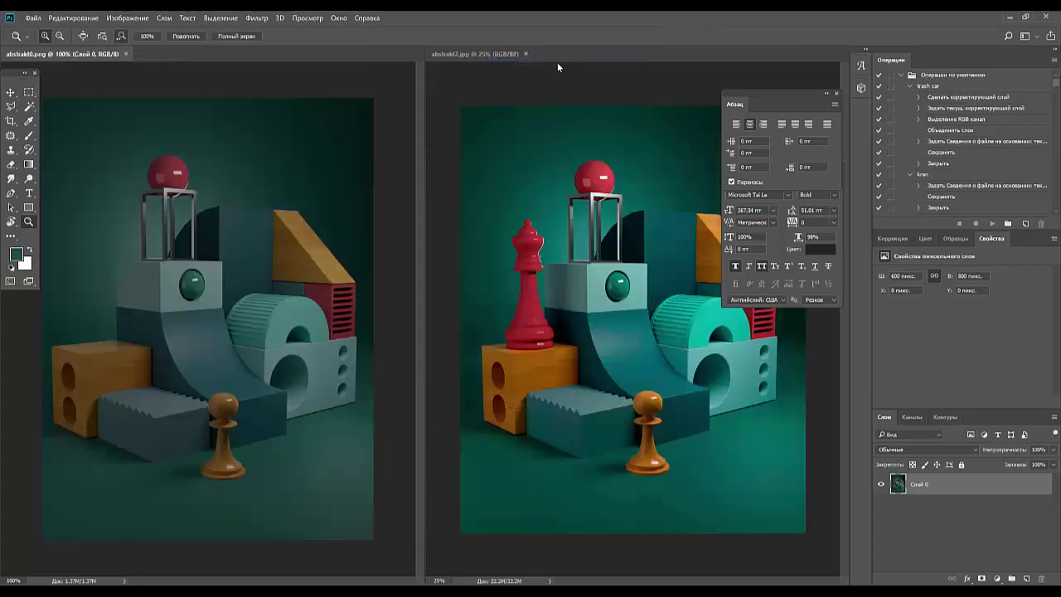
left_click_drag(790, 91, 840, 35)
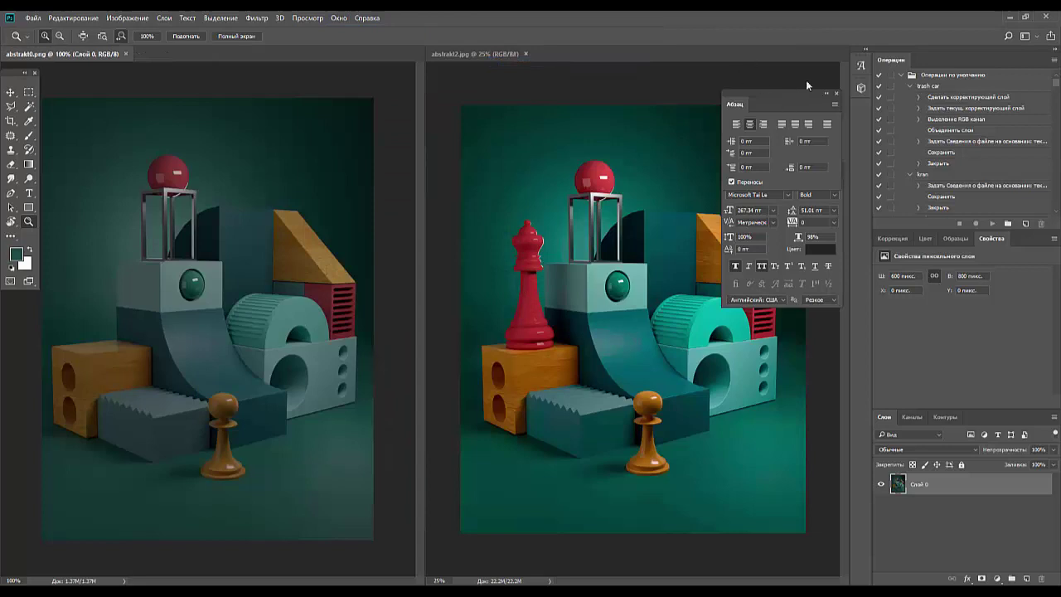
left_click_drag(764, 166, 829, 127)
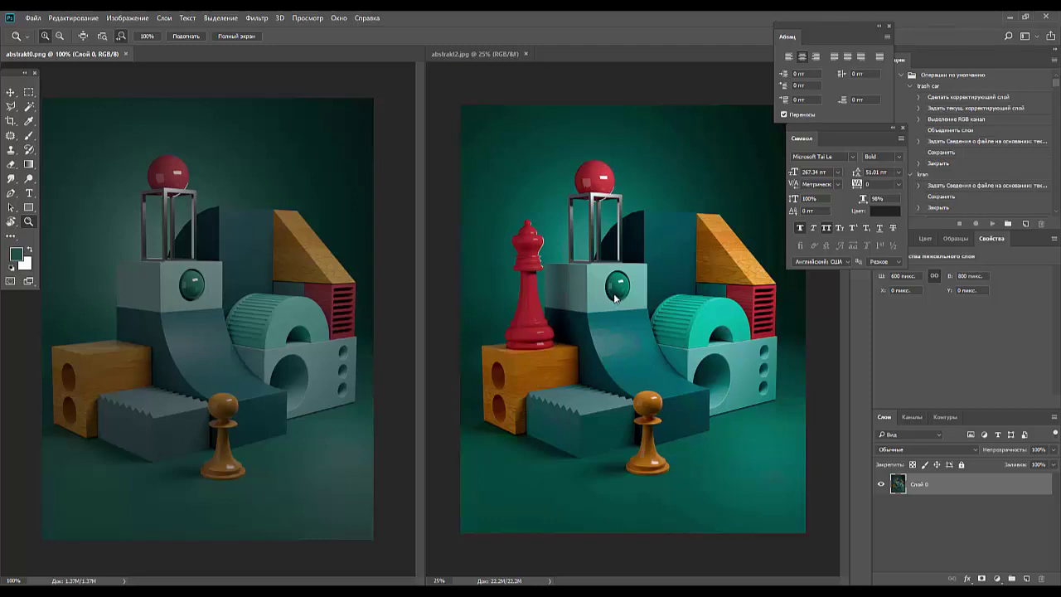
Step: Compare abstrakt0.png against abstrakt2.jpg, then close the Character and Paragraph panels
left_click(261, 273)
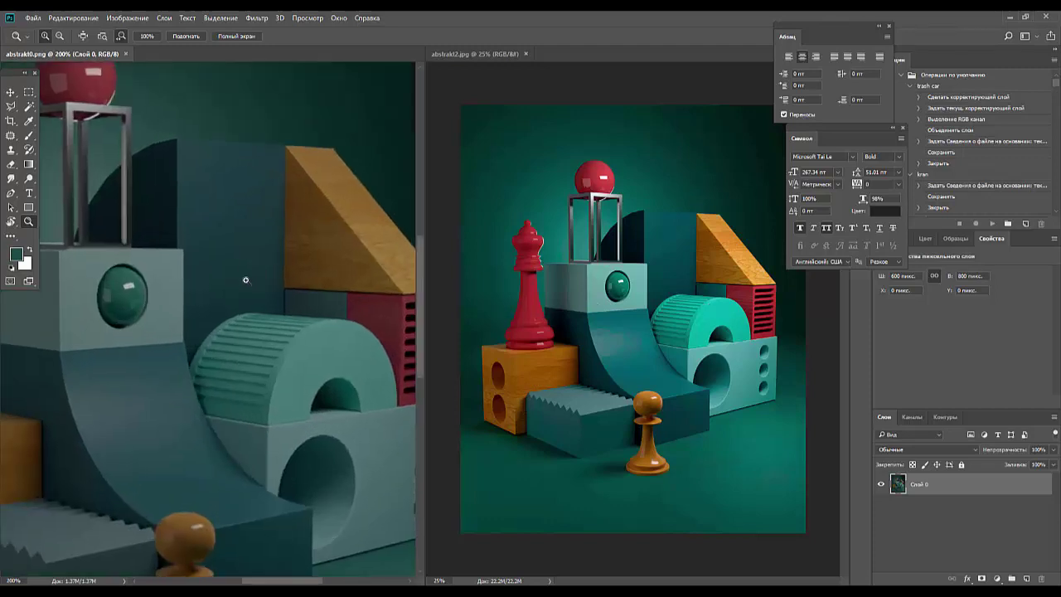
left_click(245, 279, "alt")
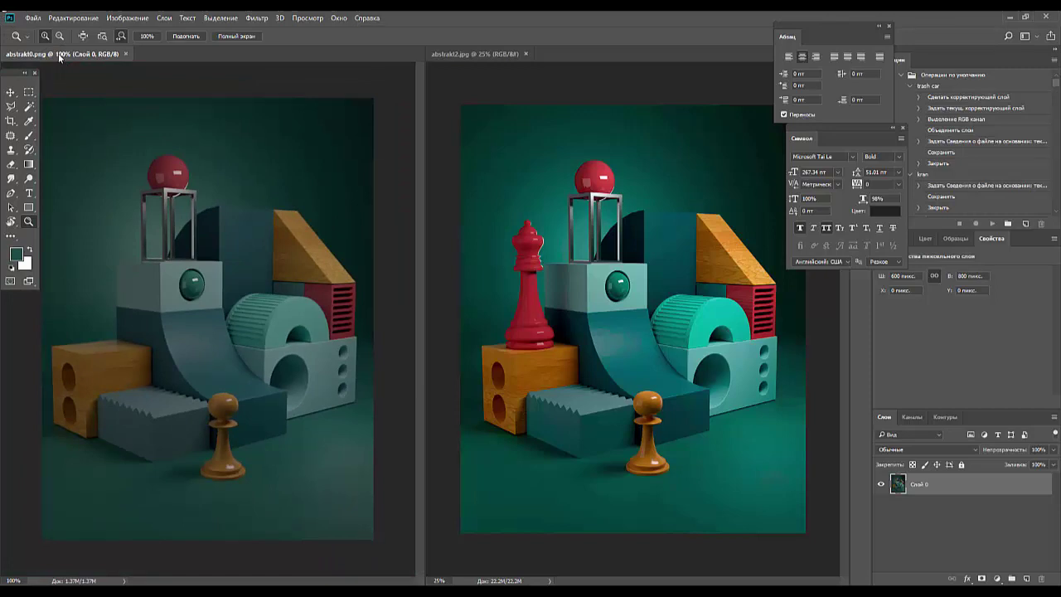
left_click(440, 53)
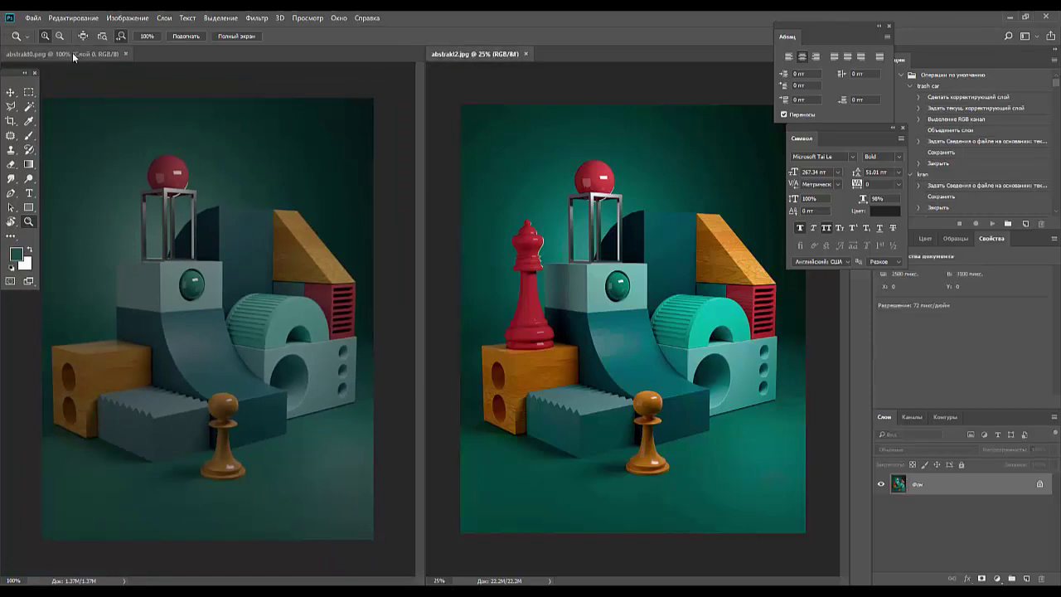
left_click(73, 54)
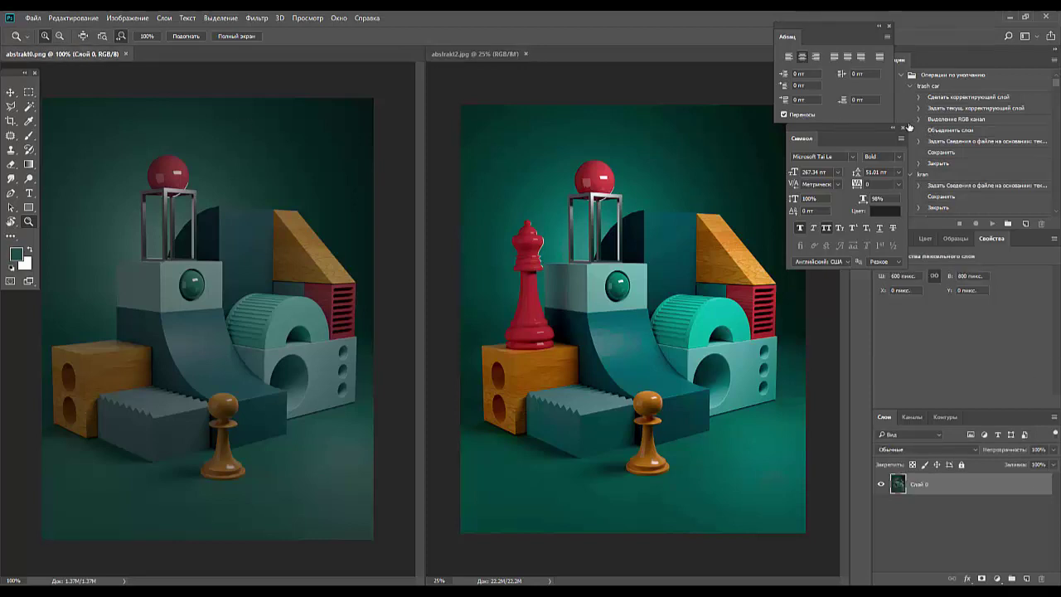
left_click(904, 127)
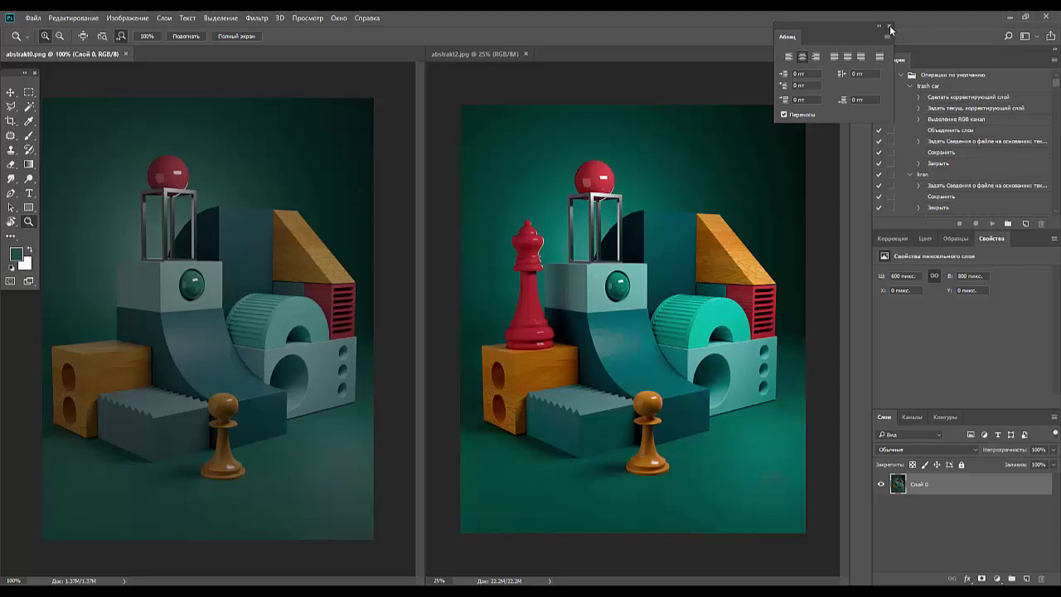
left_click(890, 26)
Step: Add a Levels adjustment layer to abstrakt0.png with input levels 7, 1.00 and 182
left_click(894, 238)
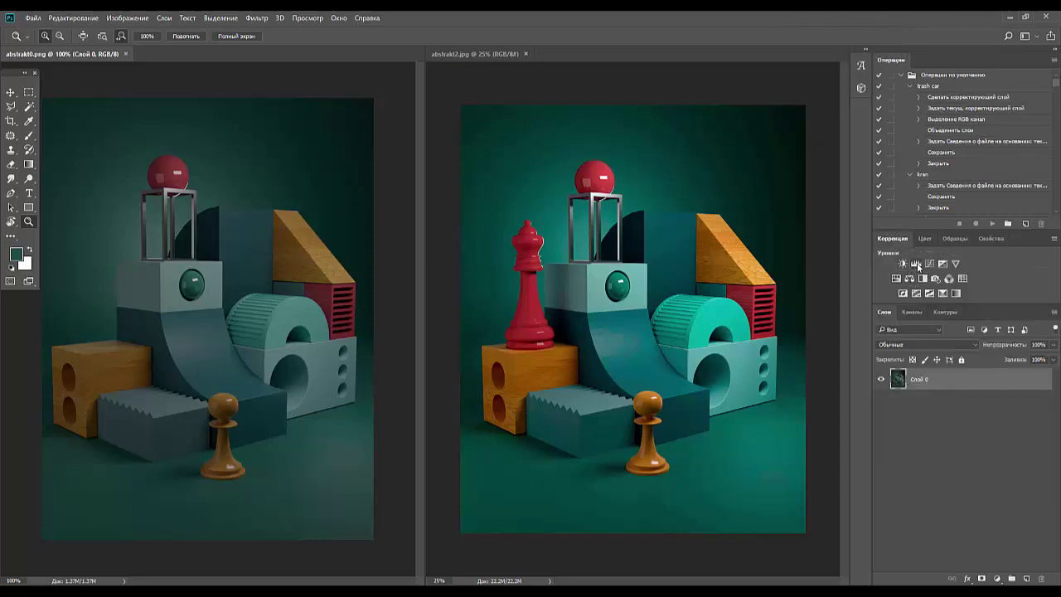
left_click(916, 266)
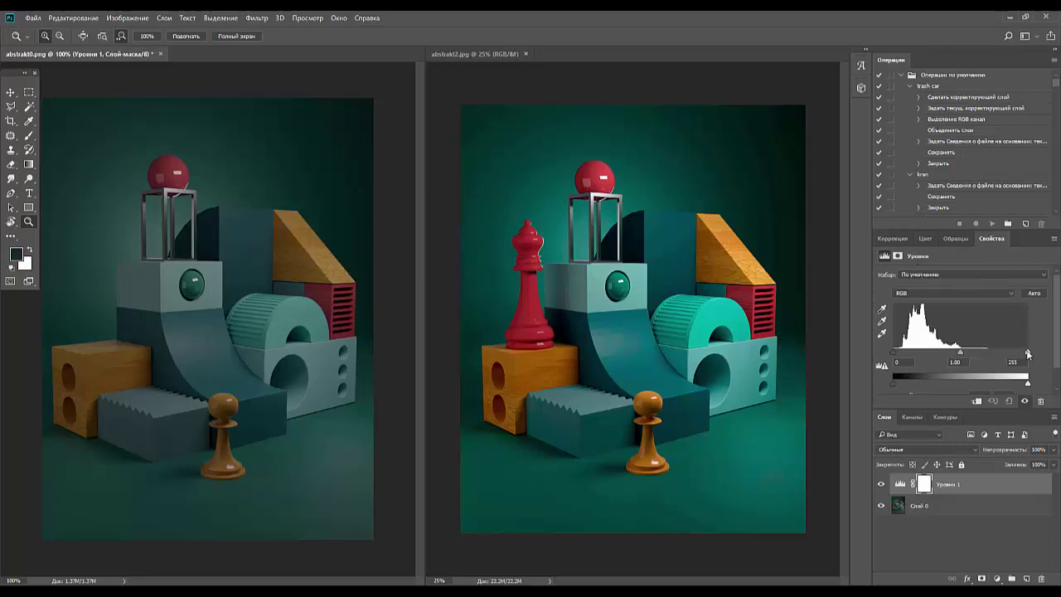
left_click_drag(1028, 352, 989, 351)
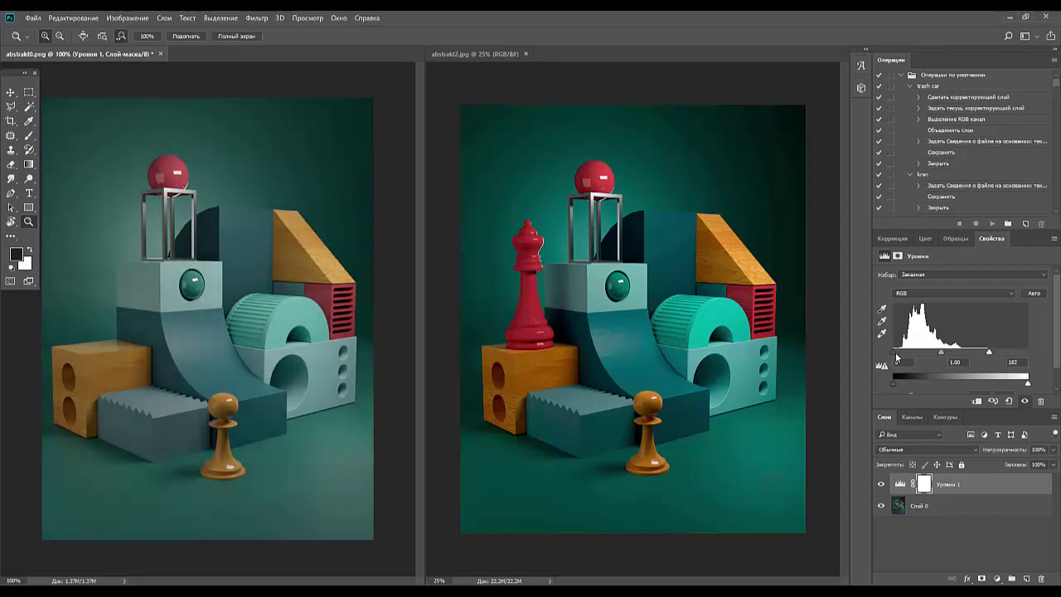
left_click_drag(893, 352, 897, 356)
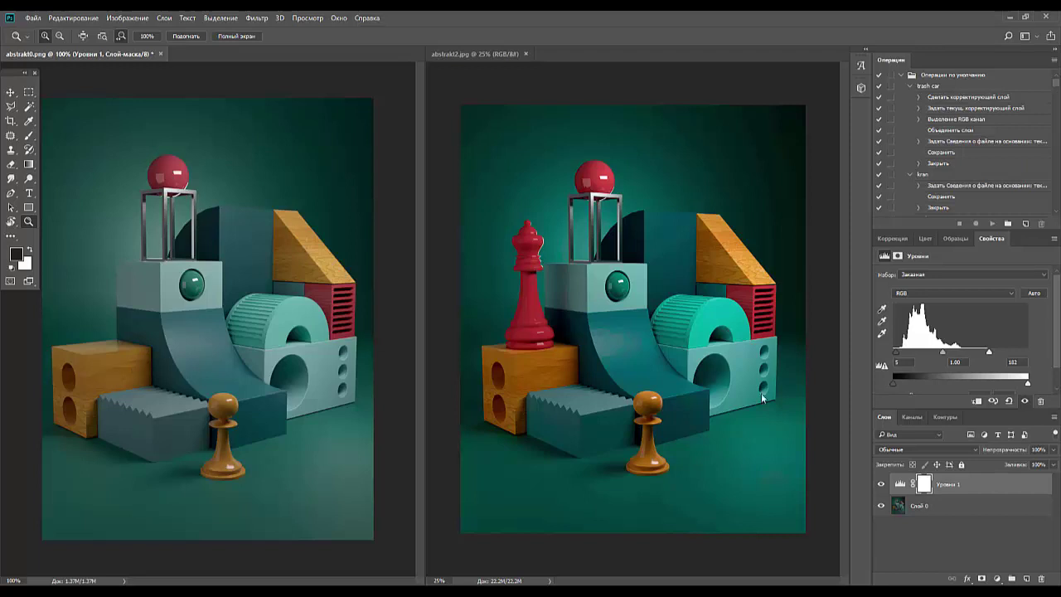
left_click_drag(896, 353, 898, 355)
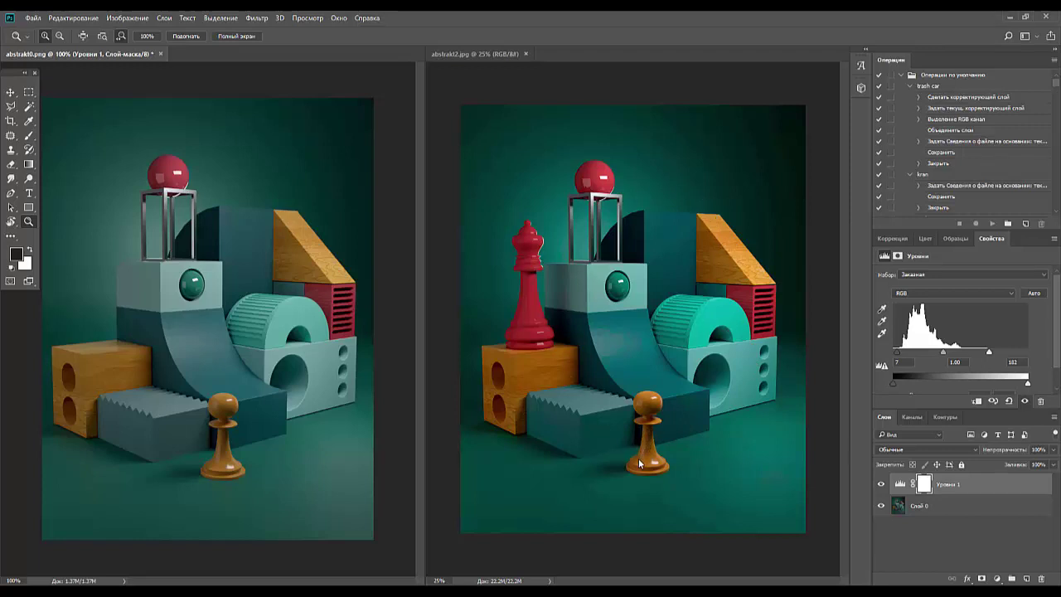
Step: In abstrakt2.jpg, zoom into the pawn up to 200%, then back out to 25%
left_click(450, 53)
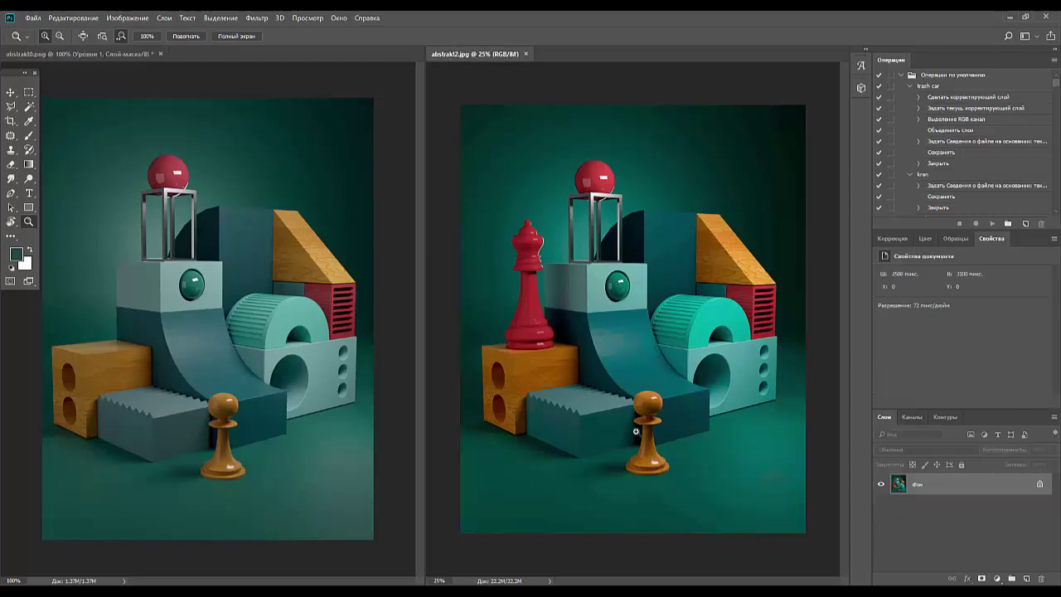
left_click(648, 460)
left_click(638, 480)
left_click(635, 473)
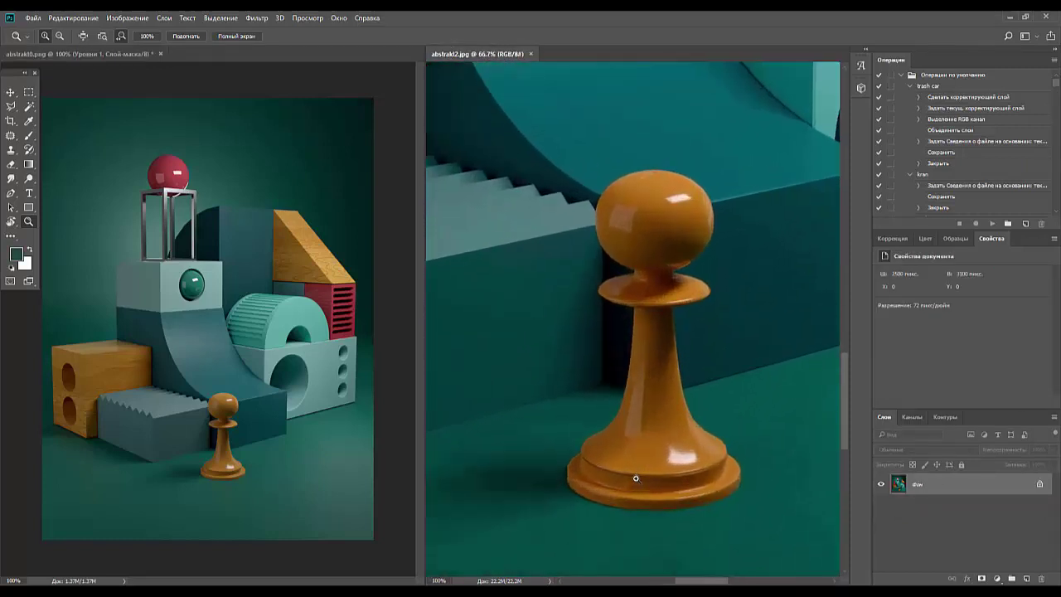
left_click(659, 394)
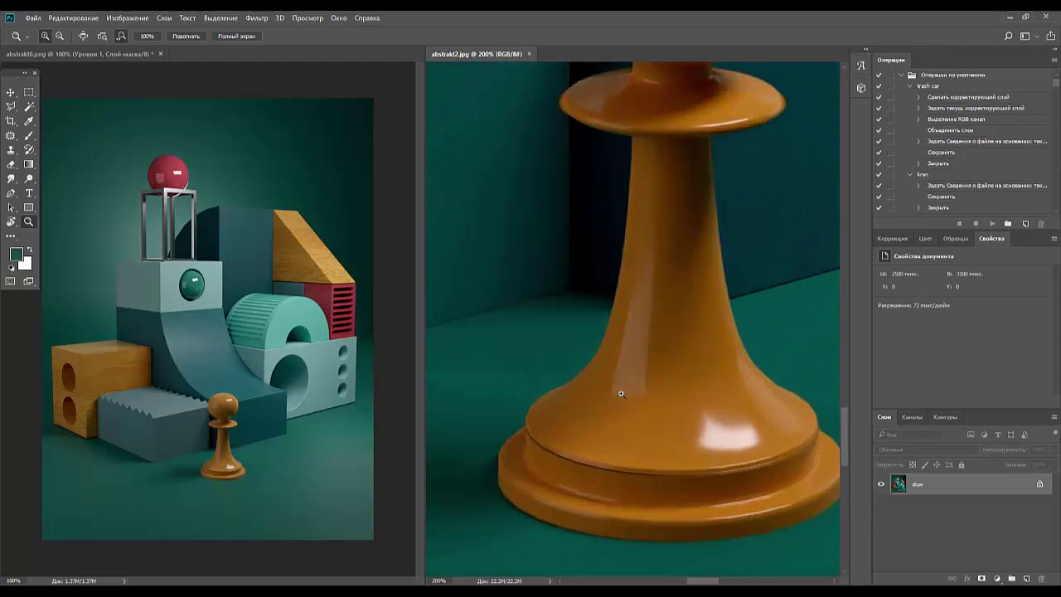
left_click(674, 378, "alt")
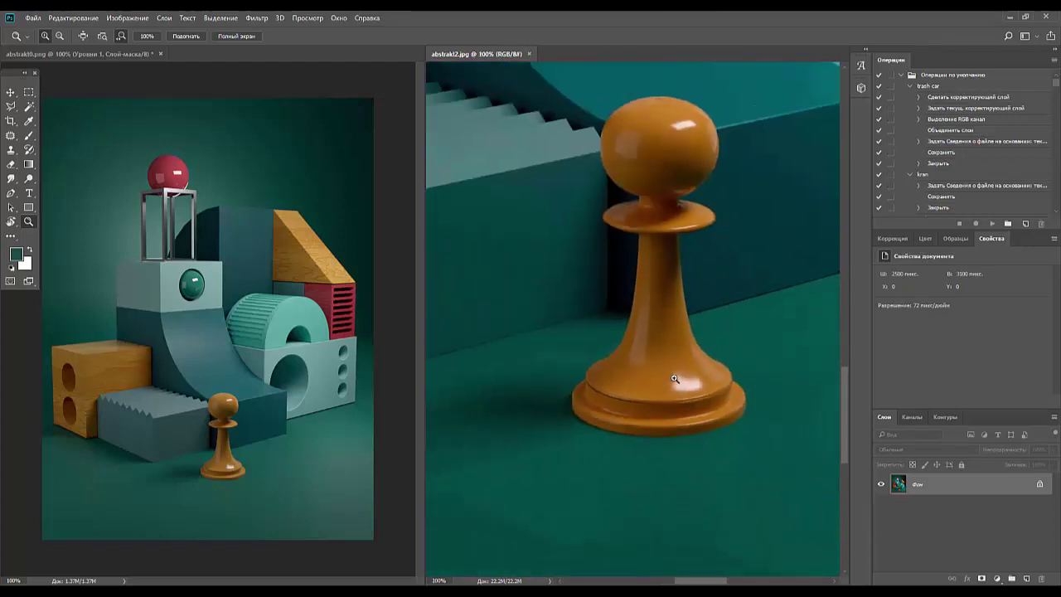
left_click(674, 378, "alt")
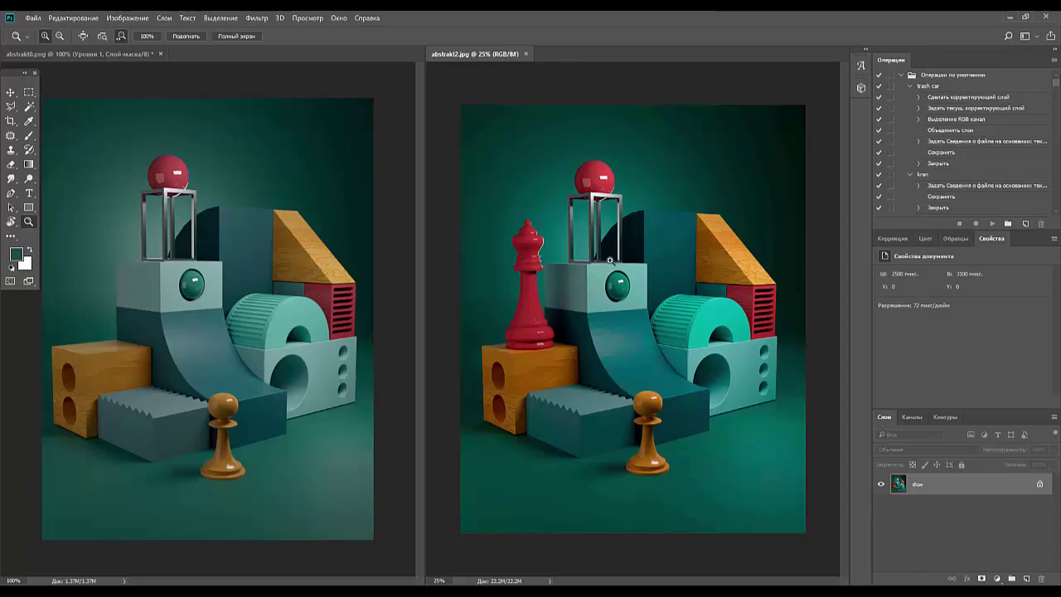
left_click(610, 260, "alt")
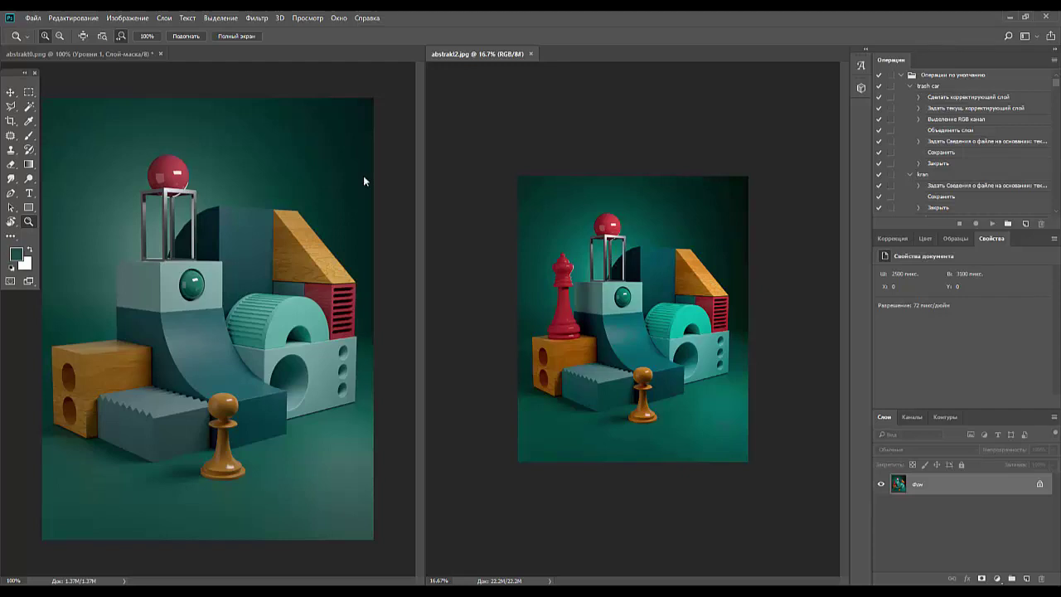
left_click(76, 54)
key("ctrl+minus")
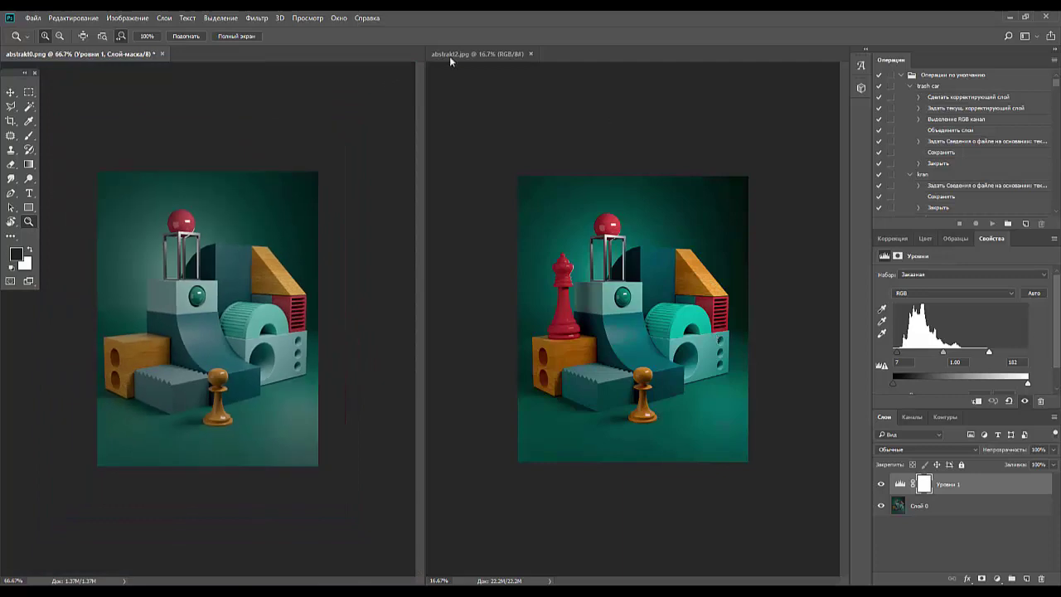
left_click(458, 54)
key("ctrl+plus")
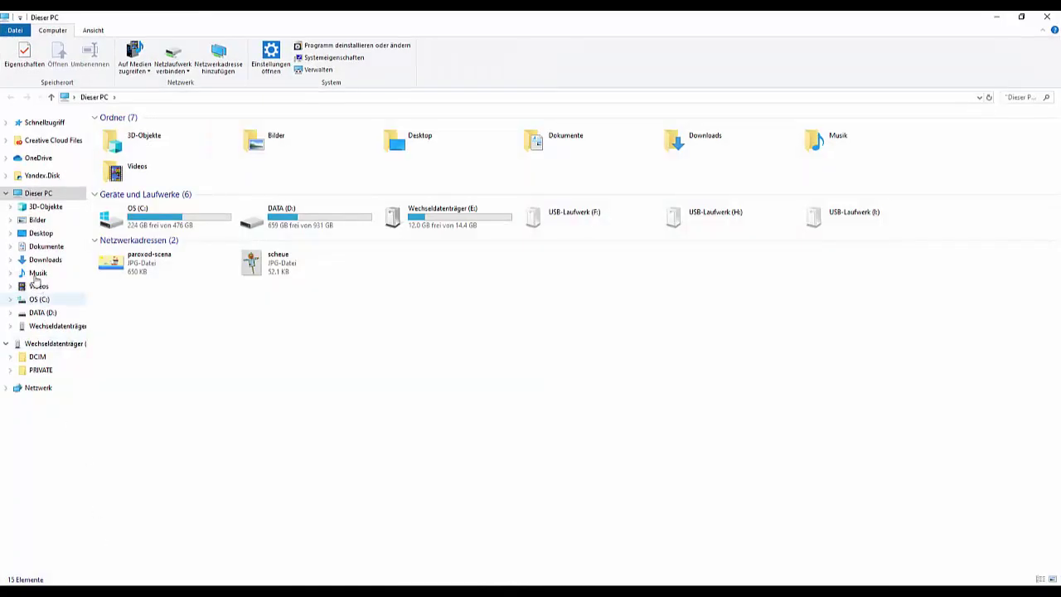
Step: Open the first PNG render from the Desktop folder in the Photos viewer
left_click(37, 219)
left_click(35, 235)
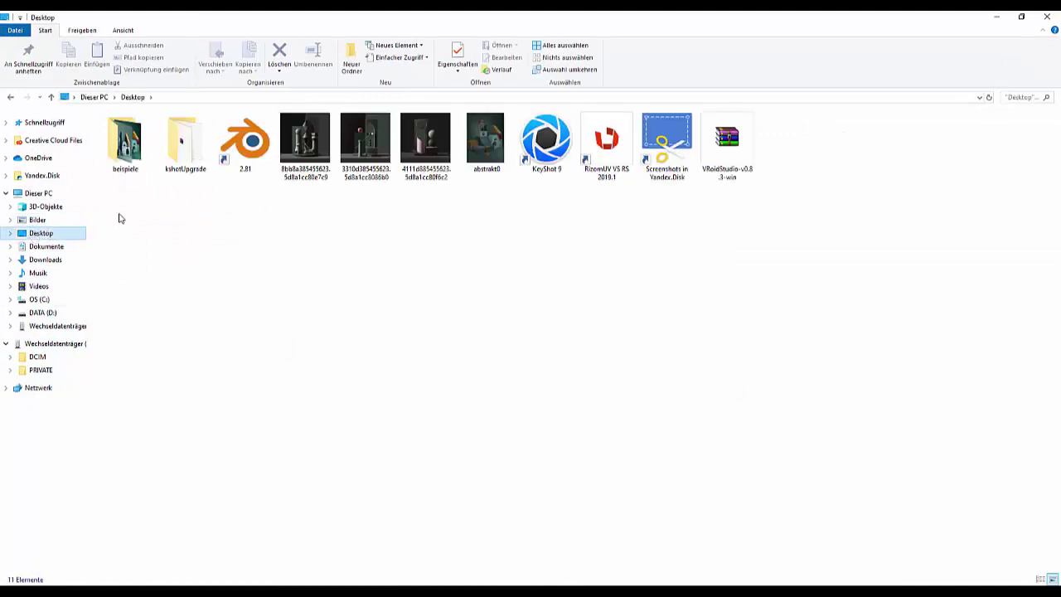
double_click(306, 141)
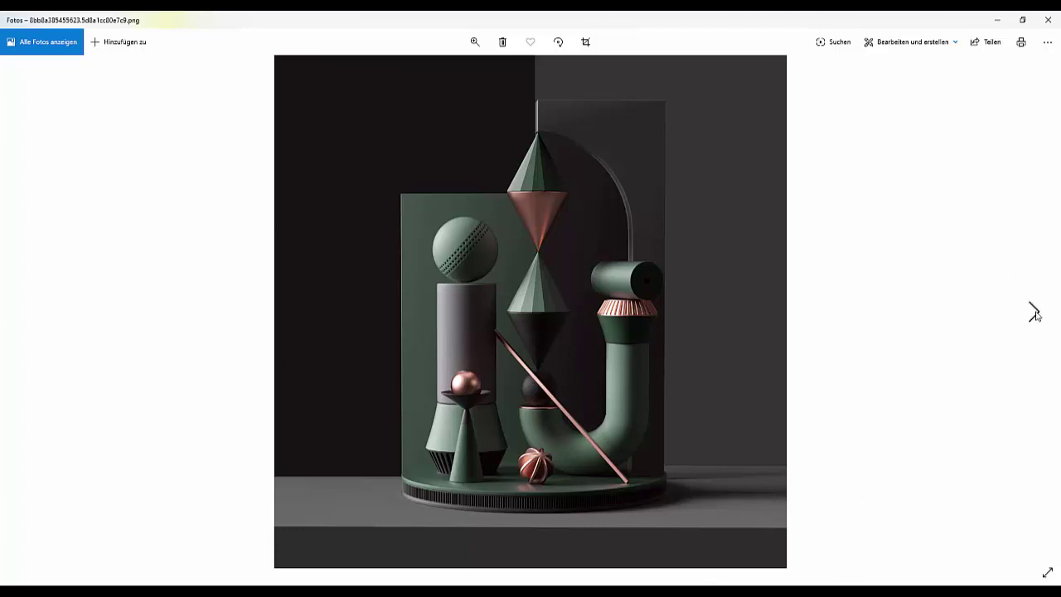
Step: Step ahead to the pink fluted-column render, dismissing the memories notification on the way
left_click(1034, 313)
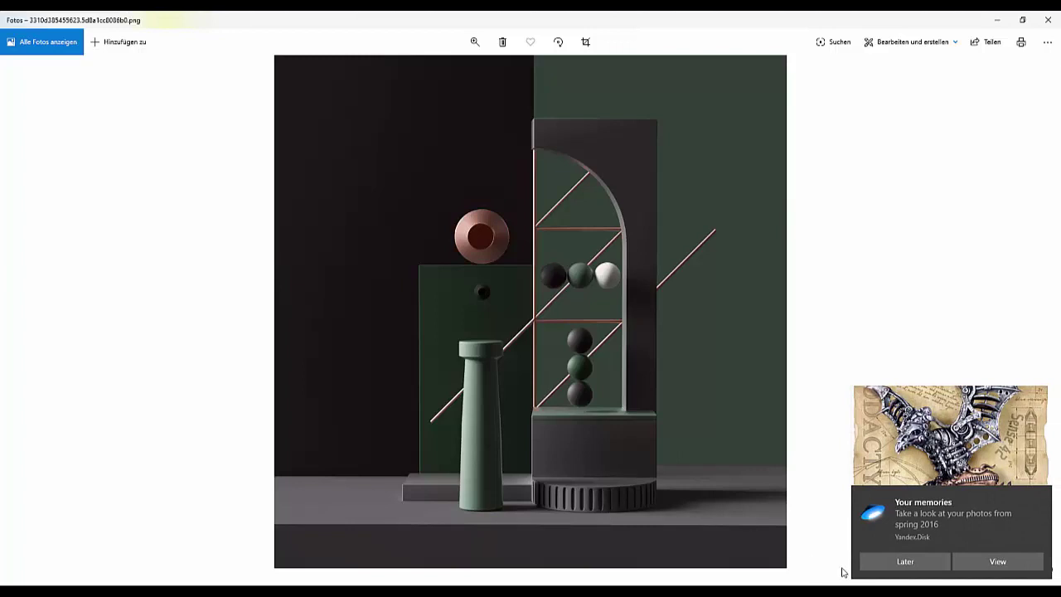
left_click(892, 562)
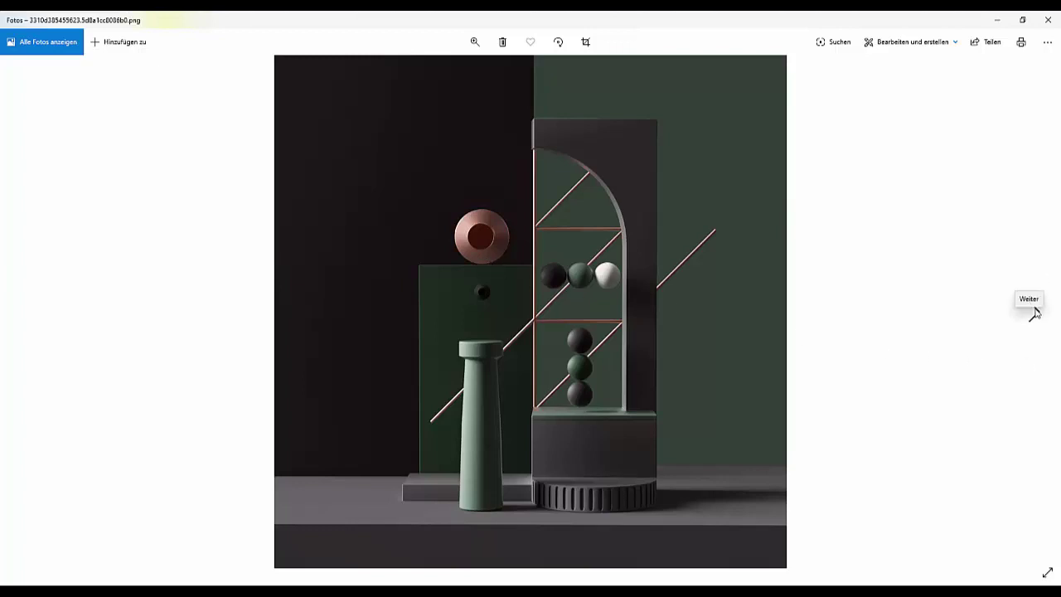
left_click(1034, 312)
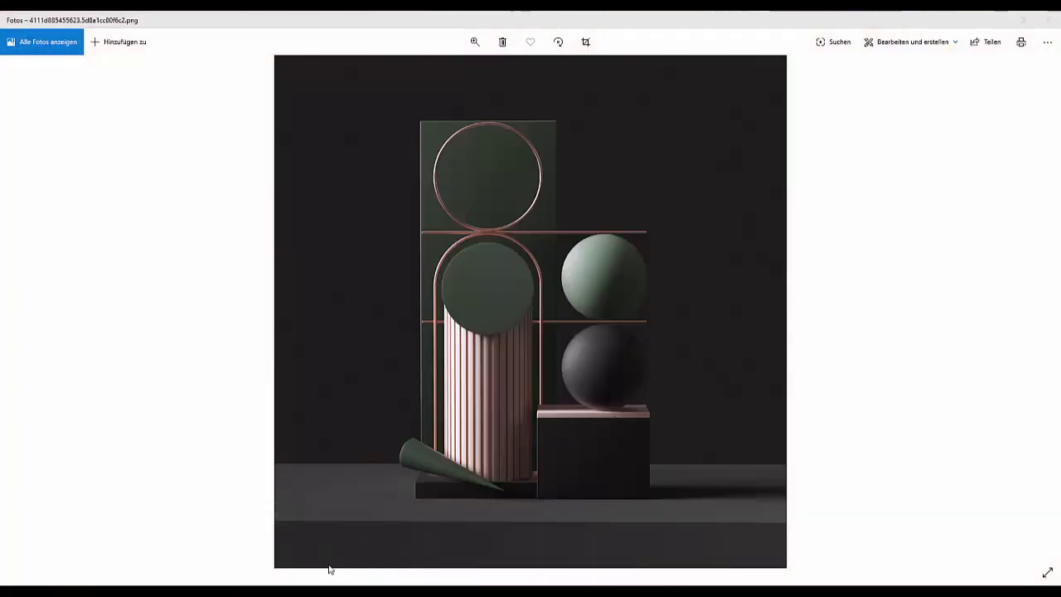
Step: Switch to Blender and orbit around the abstrakt2.blend block-and-pawn scene
left_click(309, 538)
mouse_move(600, 378)
middle_mouse_down()
mouse_move(667, 363)
mouse_move(483, 412)
mouse_move(578, 386)
mouse_move(669, 392)
mouse_move(542, 413)
mouse_move(626, 412)
mouse_move(472, 288)
middle_mouse_up()
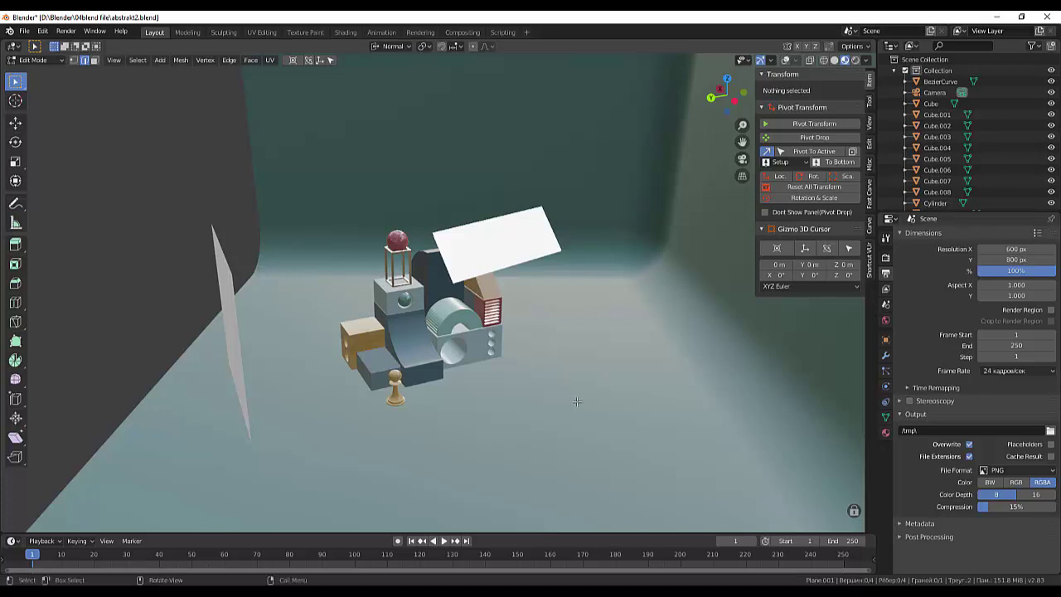
Step: Orbit and zoom out to frame the pawn-and-block cluster between the two white panels
mouse_move(571, 399)
middle_mouse_down()
mouse_move(579, 414)
mouse_move(568, 379)
mouse_move(586, 382)
middle_mouse_up()
scroll(579, 414, "up", 5)
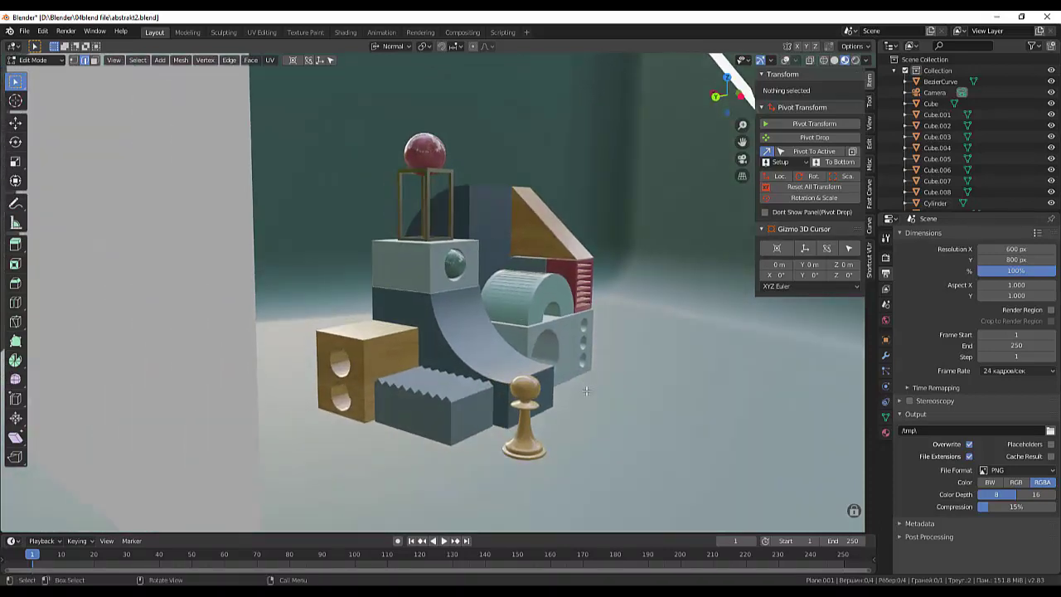
scroll(586, 388, "down", 4)
scroll(584, 385, "up", 3)
middle_click_drag(584, 386, 554, 387)
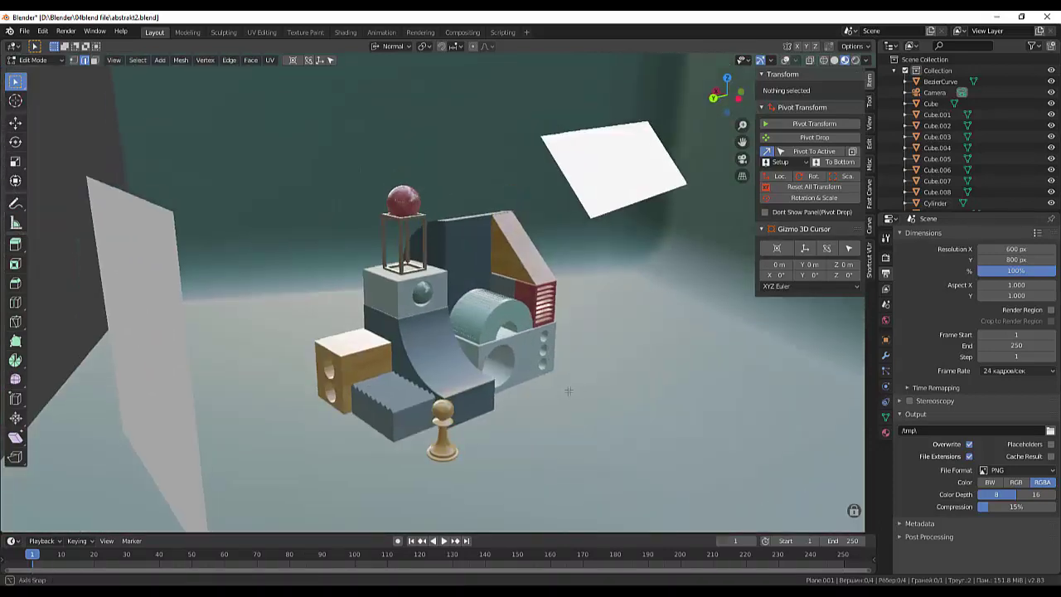
middle_click_drag(562, 390, 555, 400)
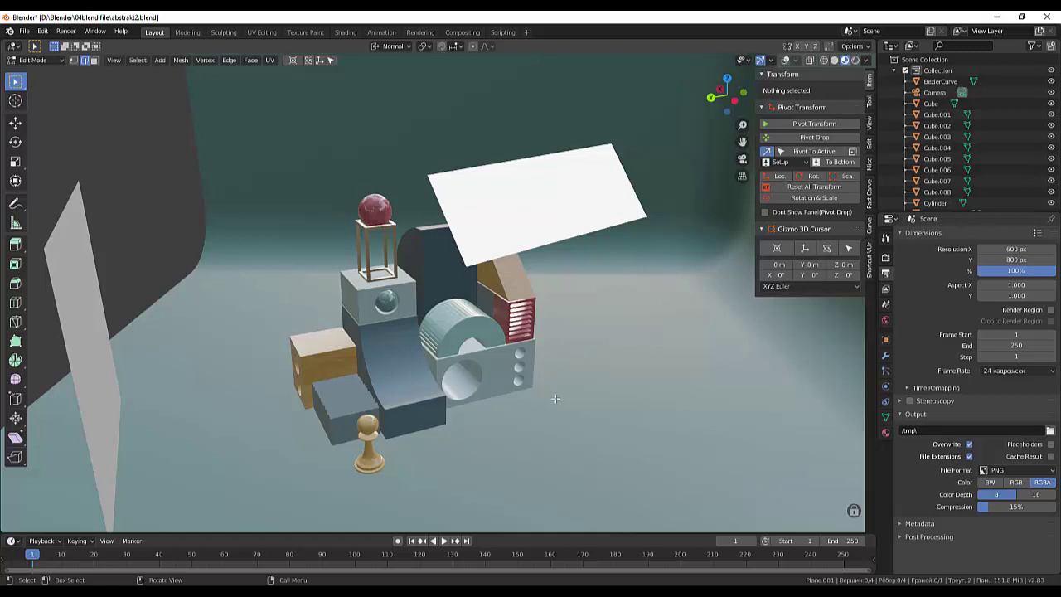
middle_click_drag(555, 400, 561, 393)
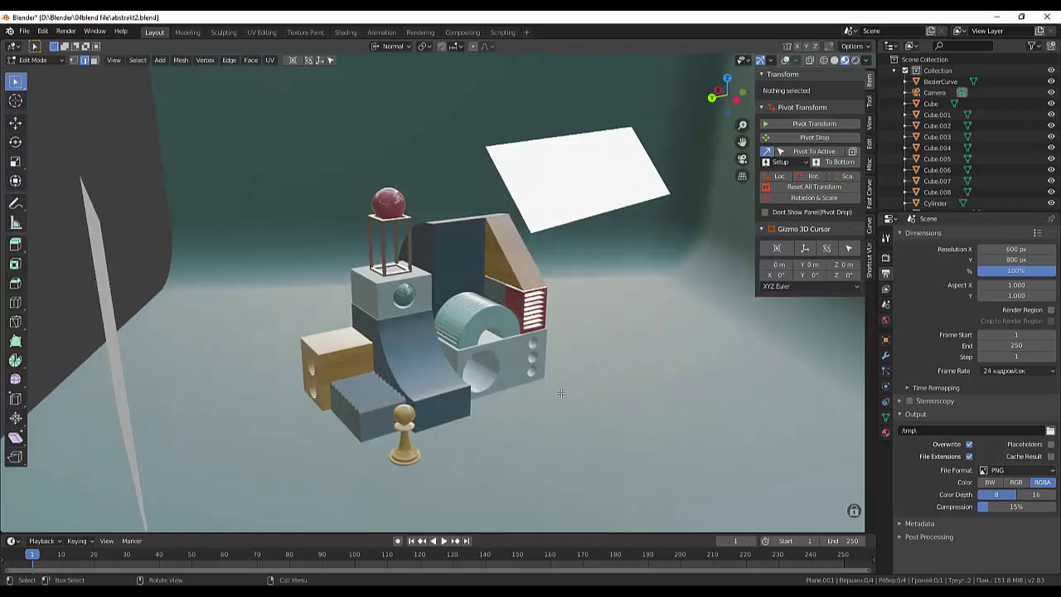
scroll(561, 393, "down", 3)
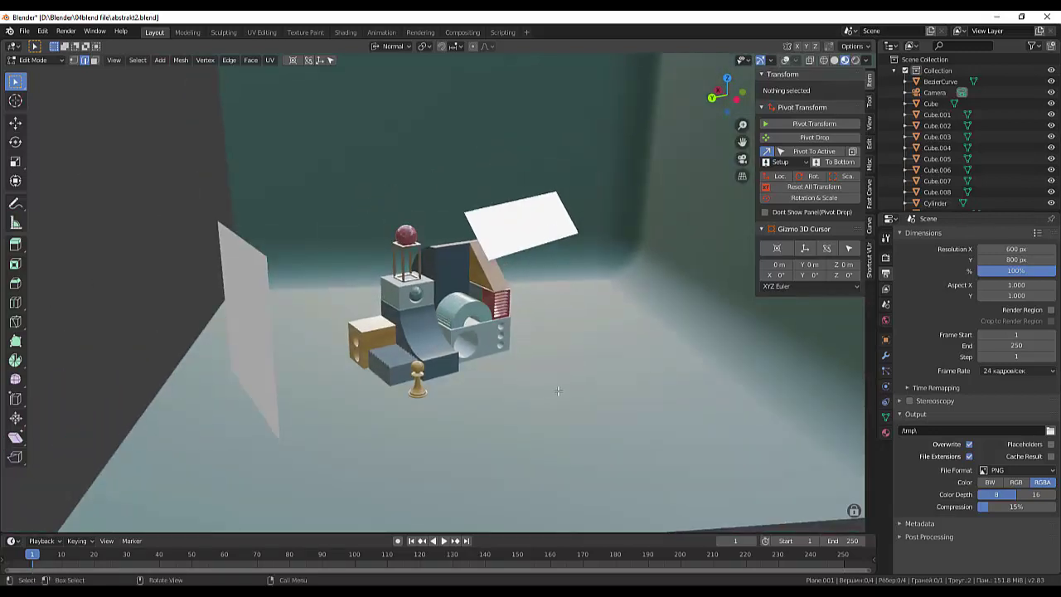
middle_click_drag(557, 391, 566, 385)
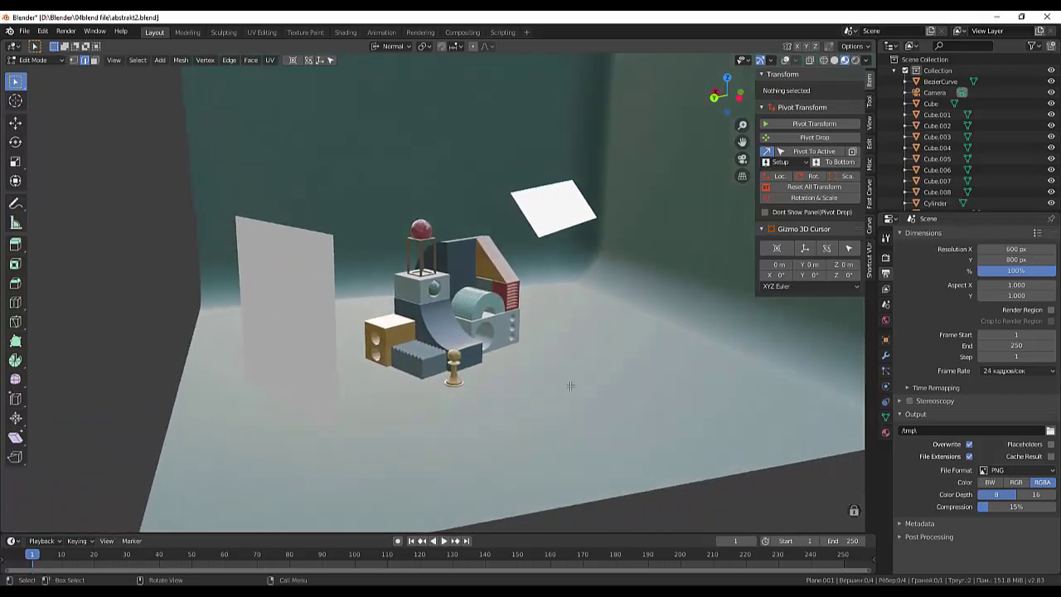